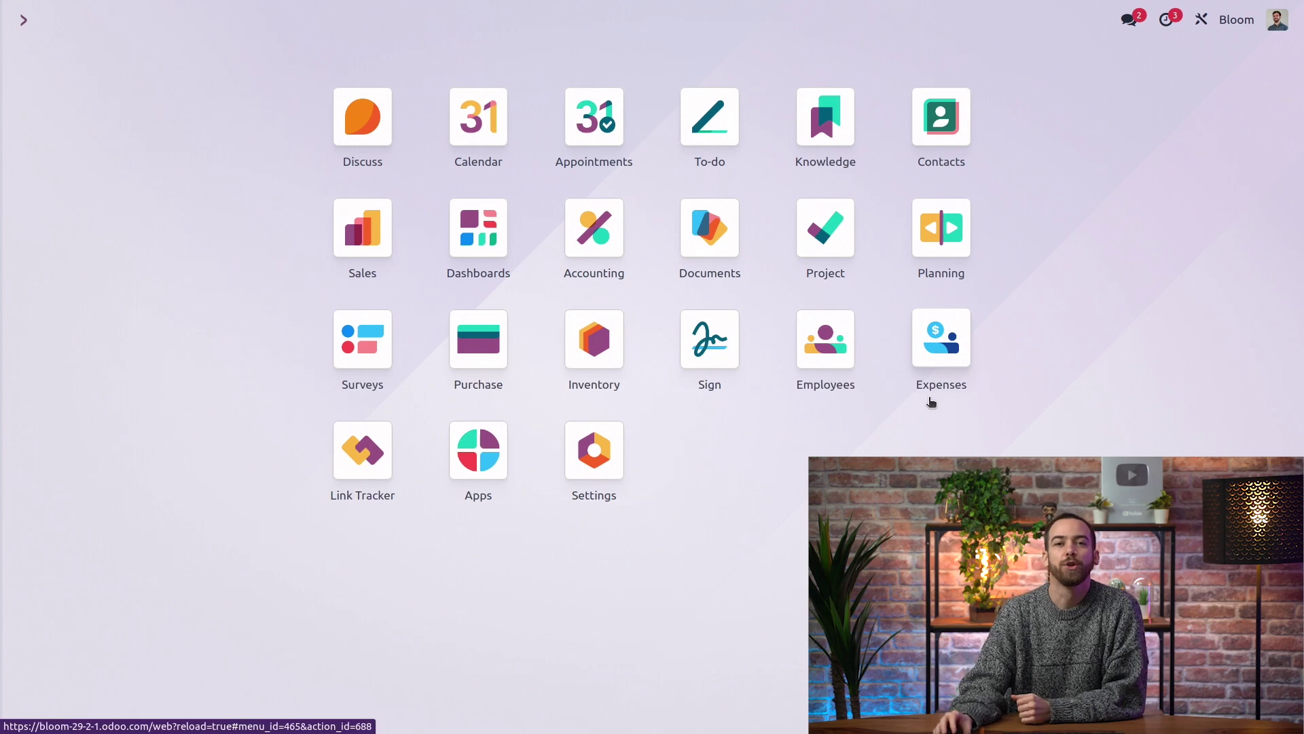
Launch the Accounting app from the Odoo home screen to reach its journals dashboard.
click(613, 246)
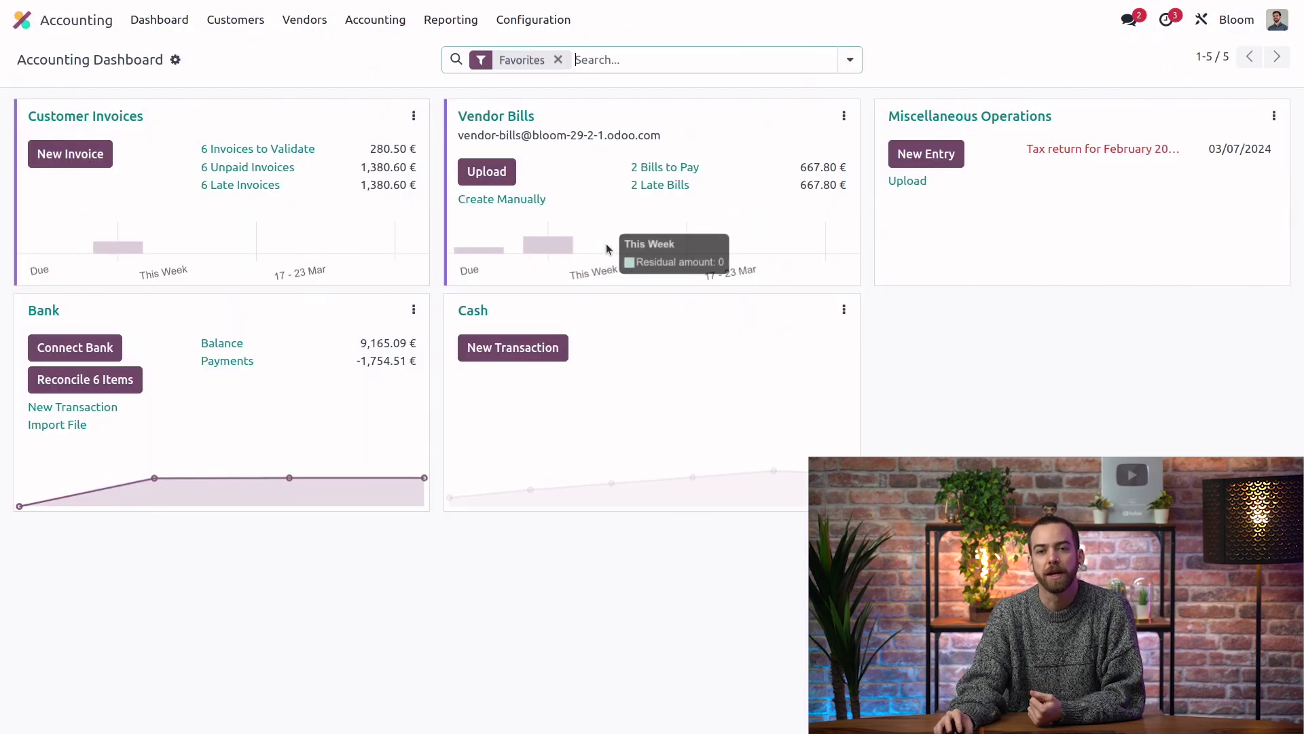
Tick Cash Basis under Taxes in the accounting settings and save.
click(534, 19)
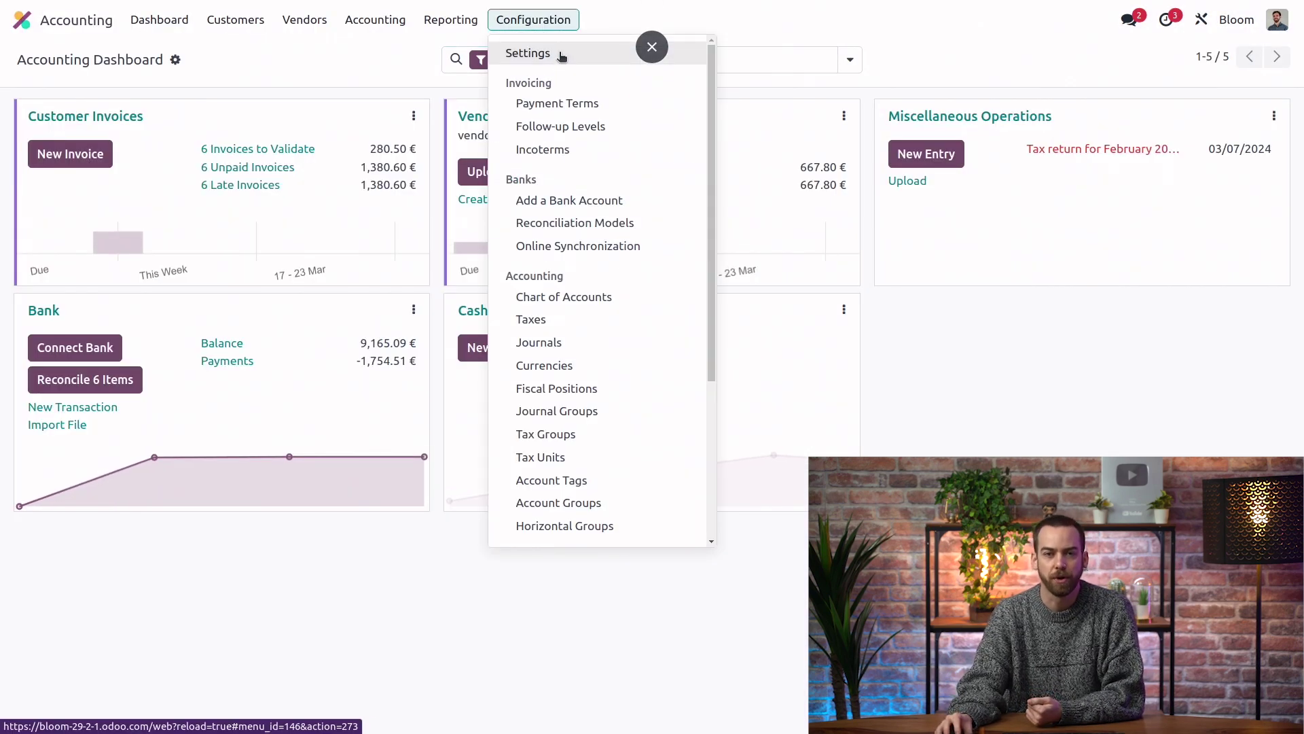
click(561, 54)
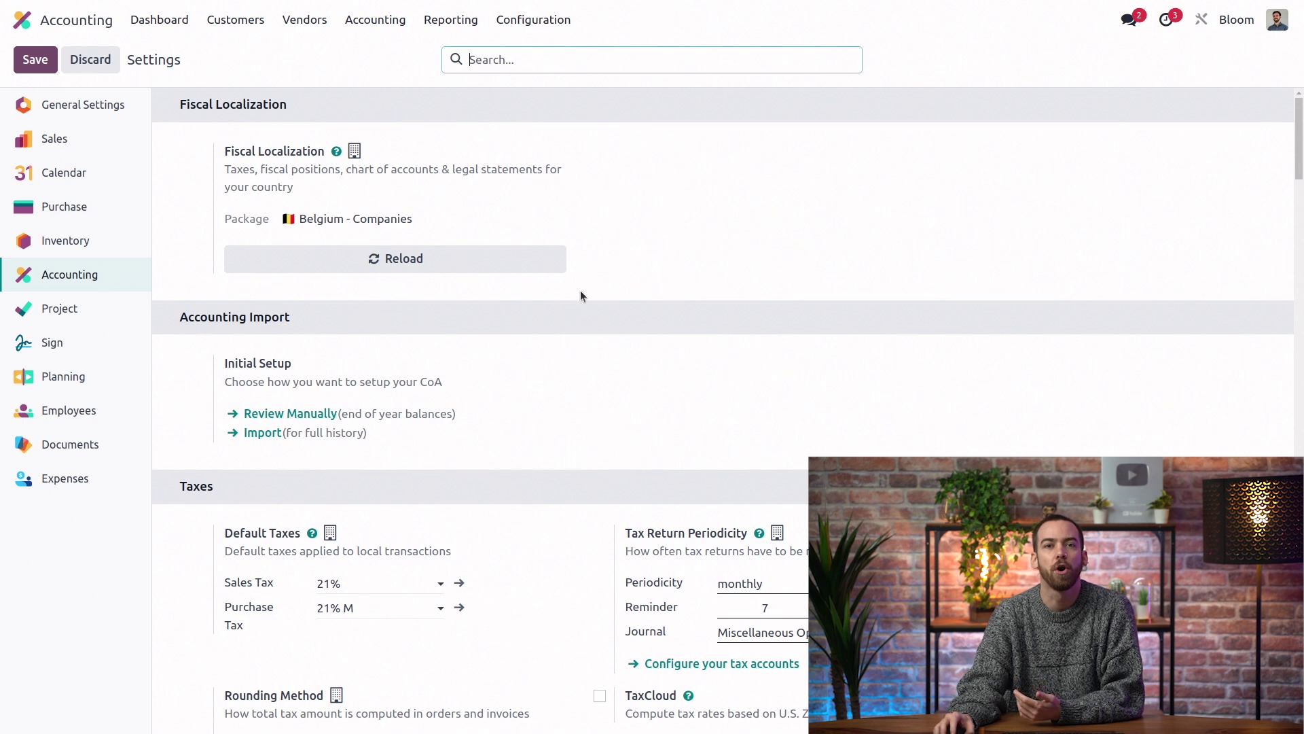
scroll(601, 287, down, 7)
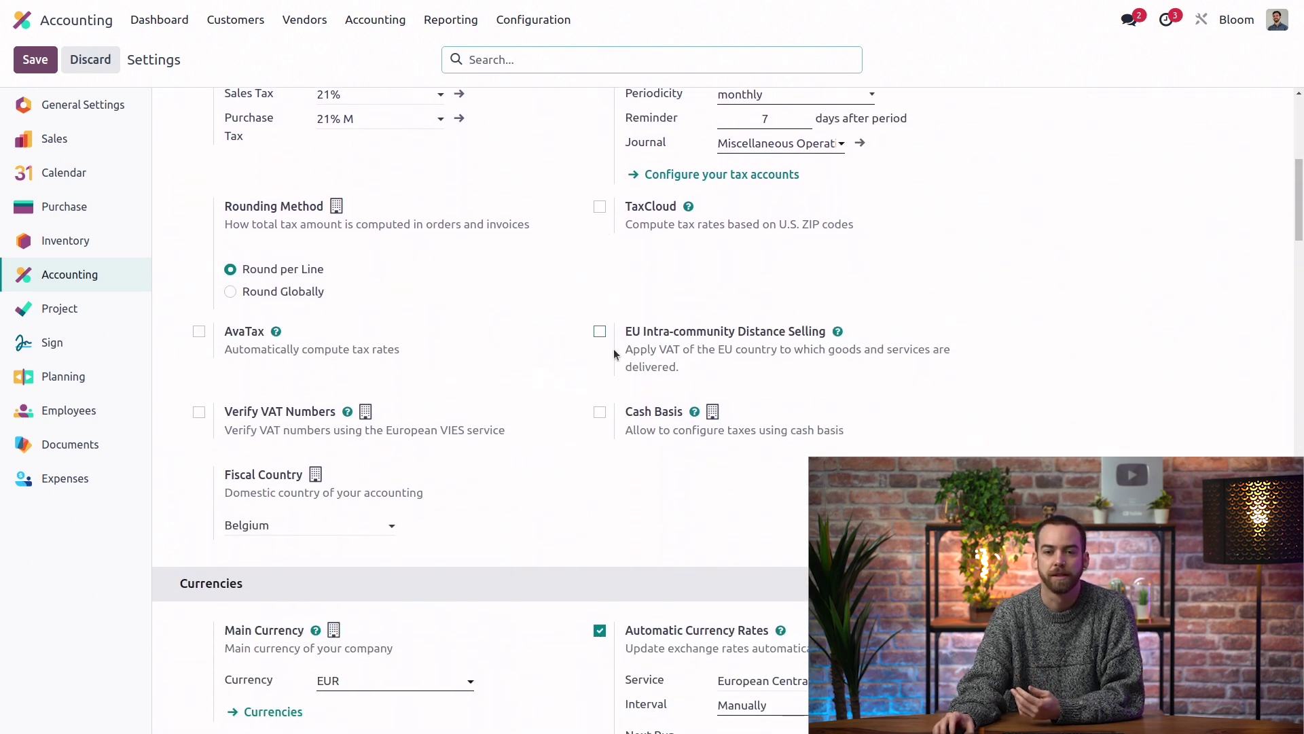
click(600, 413)
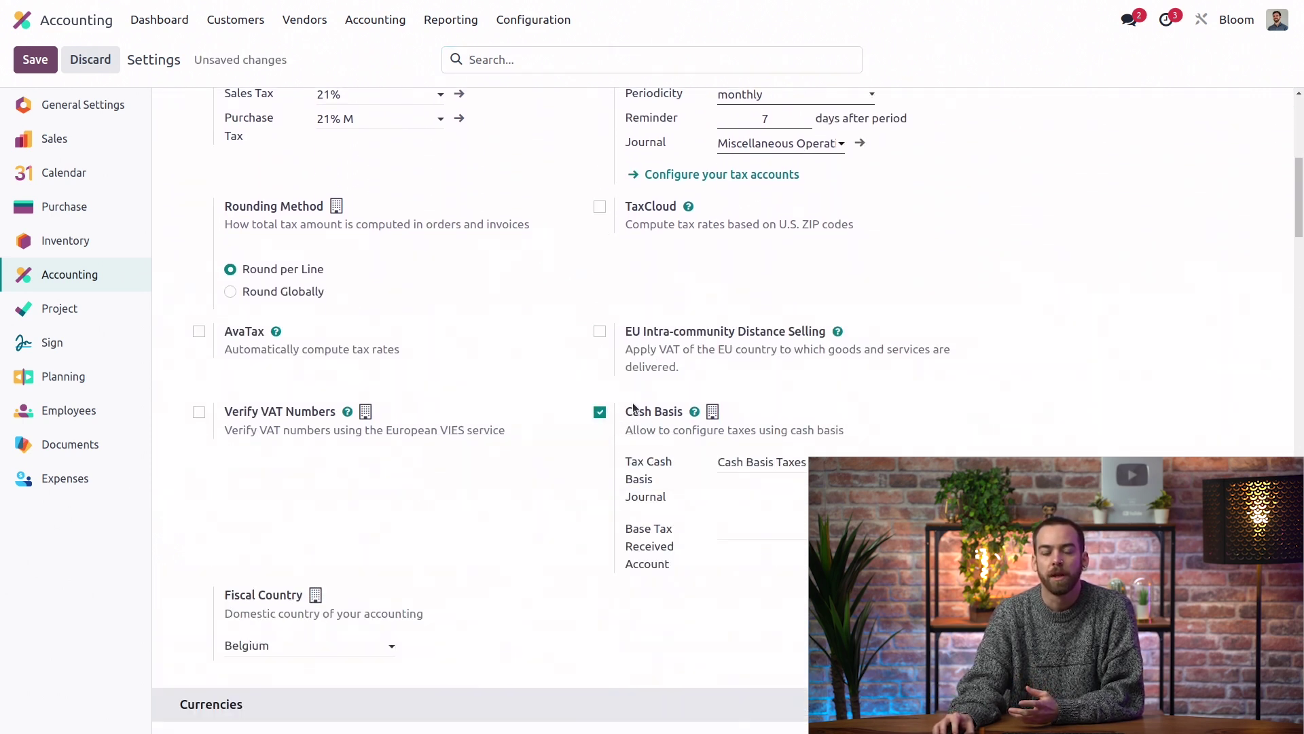
mouse_move(790, 533)
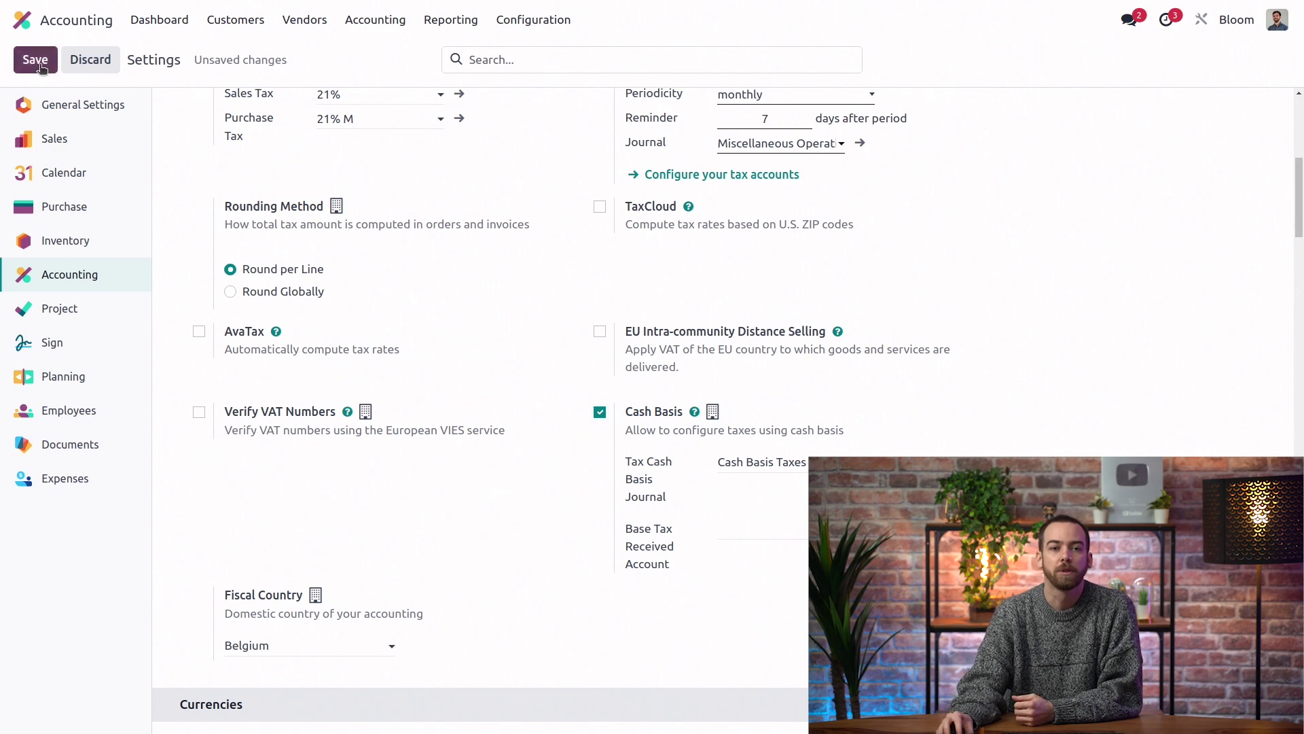
click(52, 66)
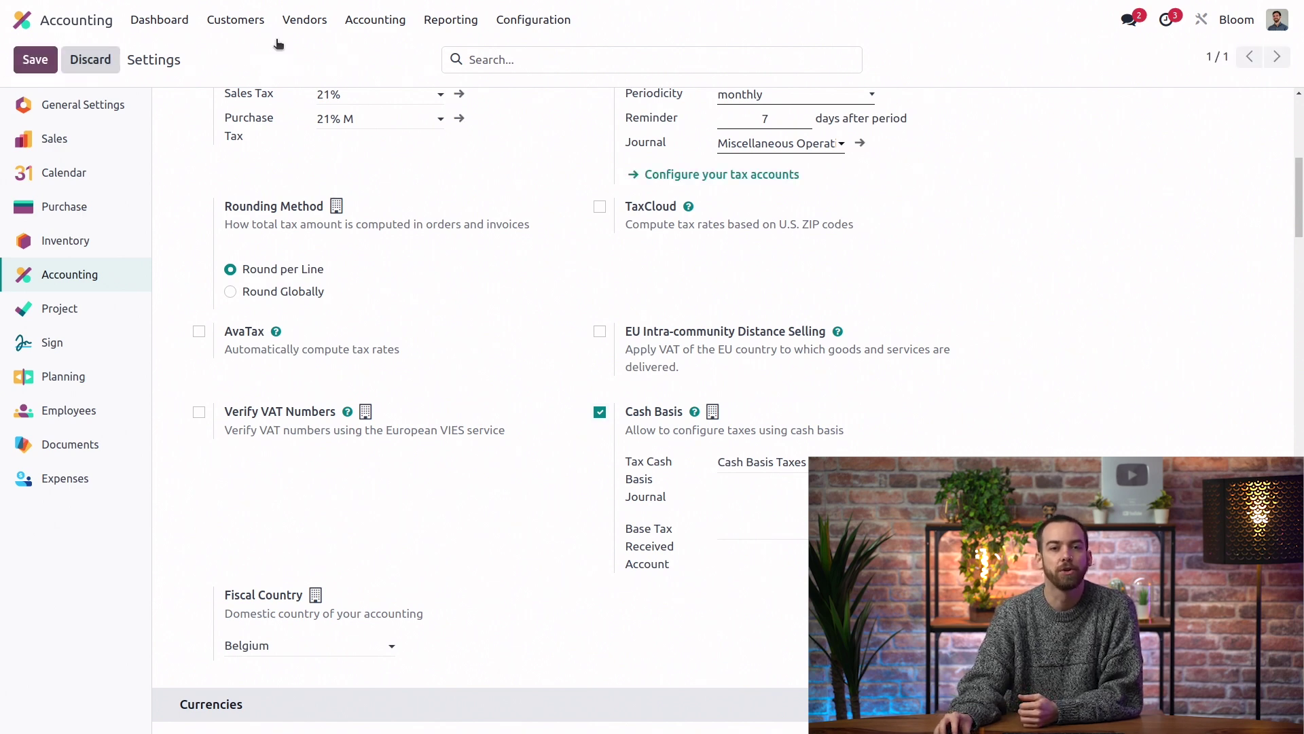
click(523, 20)
Duplicate the 21% sales tax and rename the copy to '21% Cash basis'.
click(591, 320)
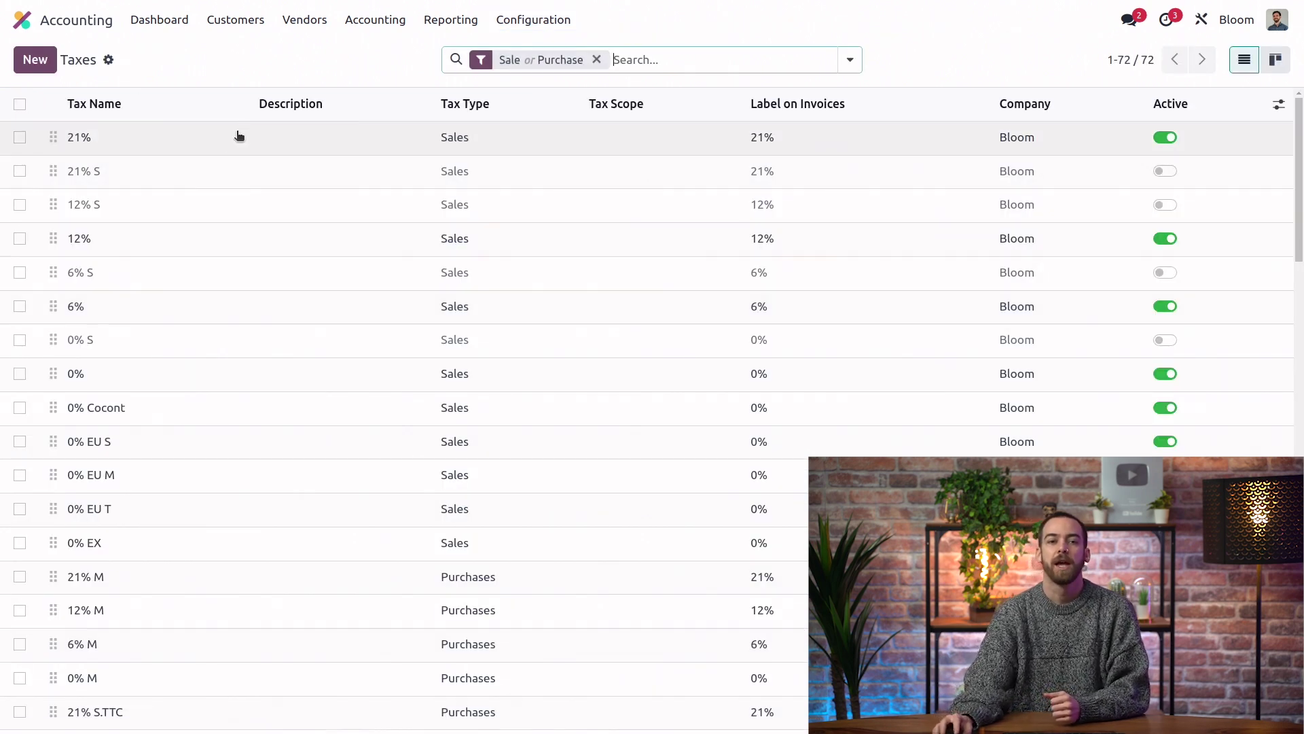
click(20, 137)
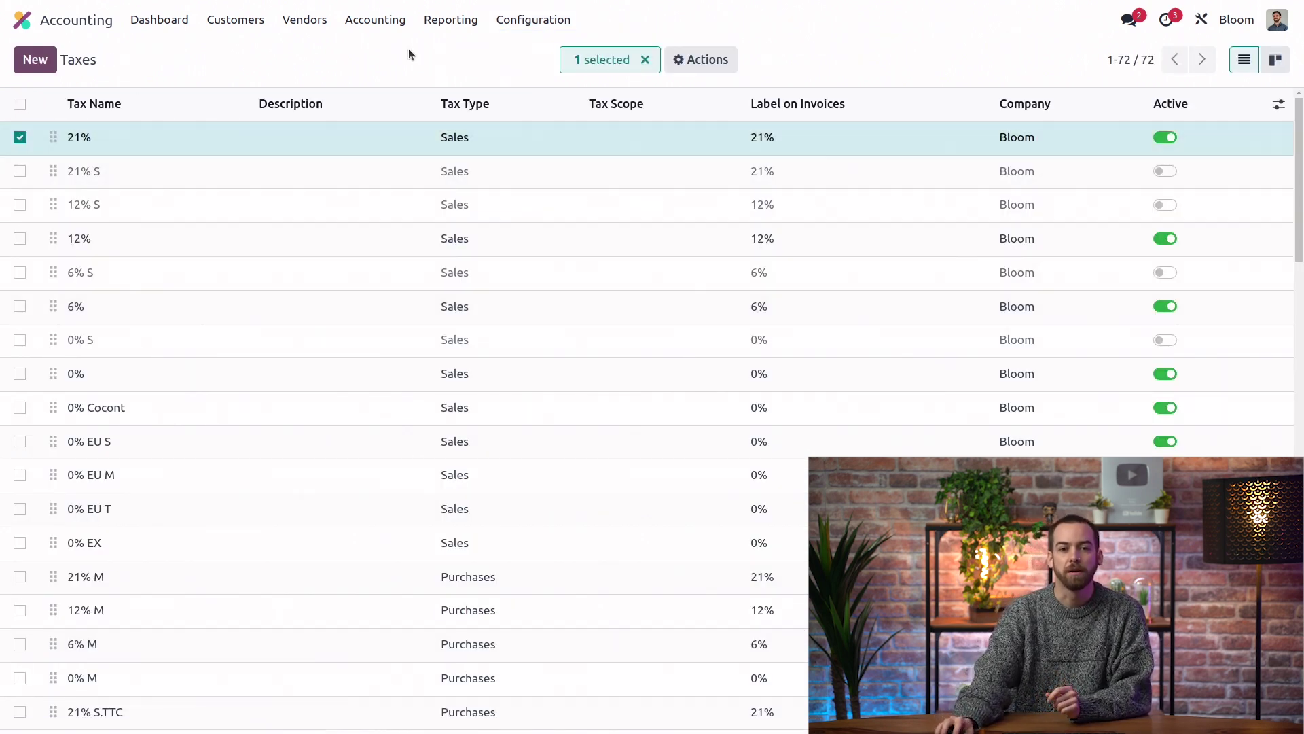
click(710, 64)
click(747, 167)
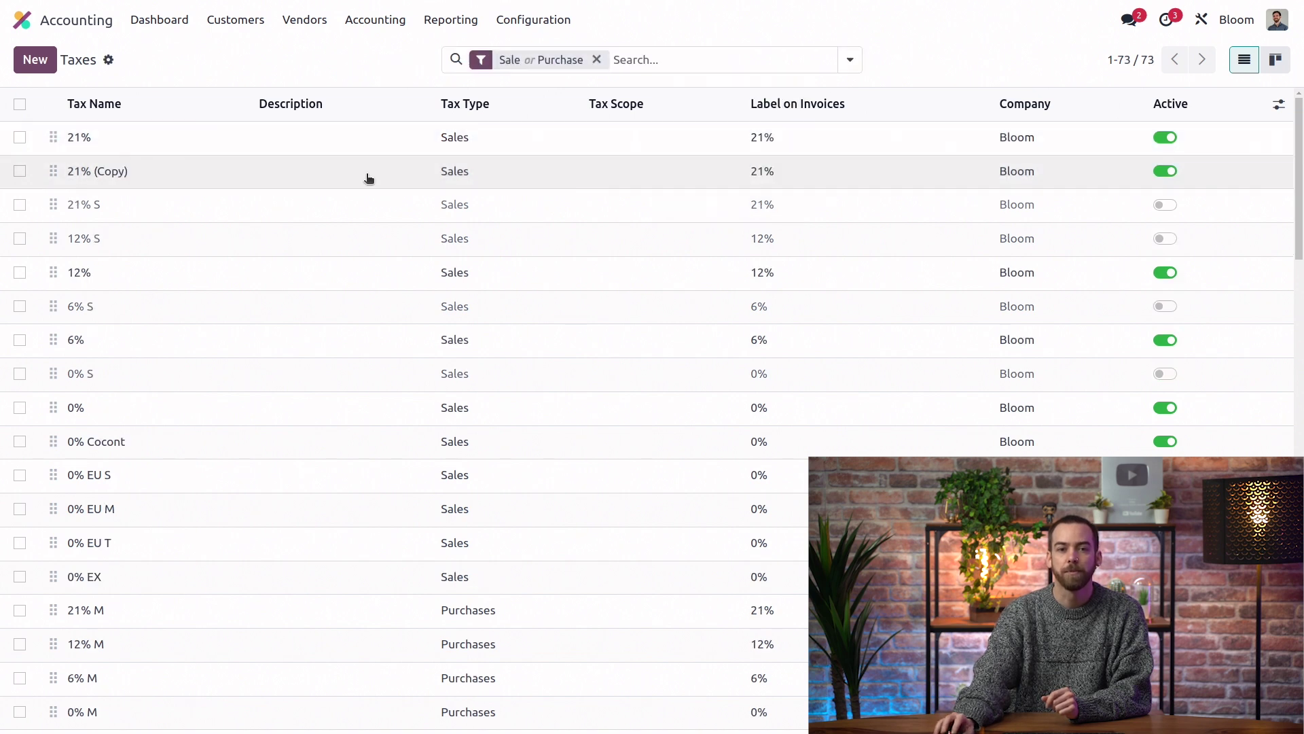
click(123, 176)
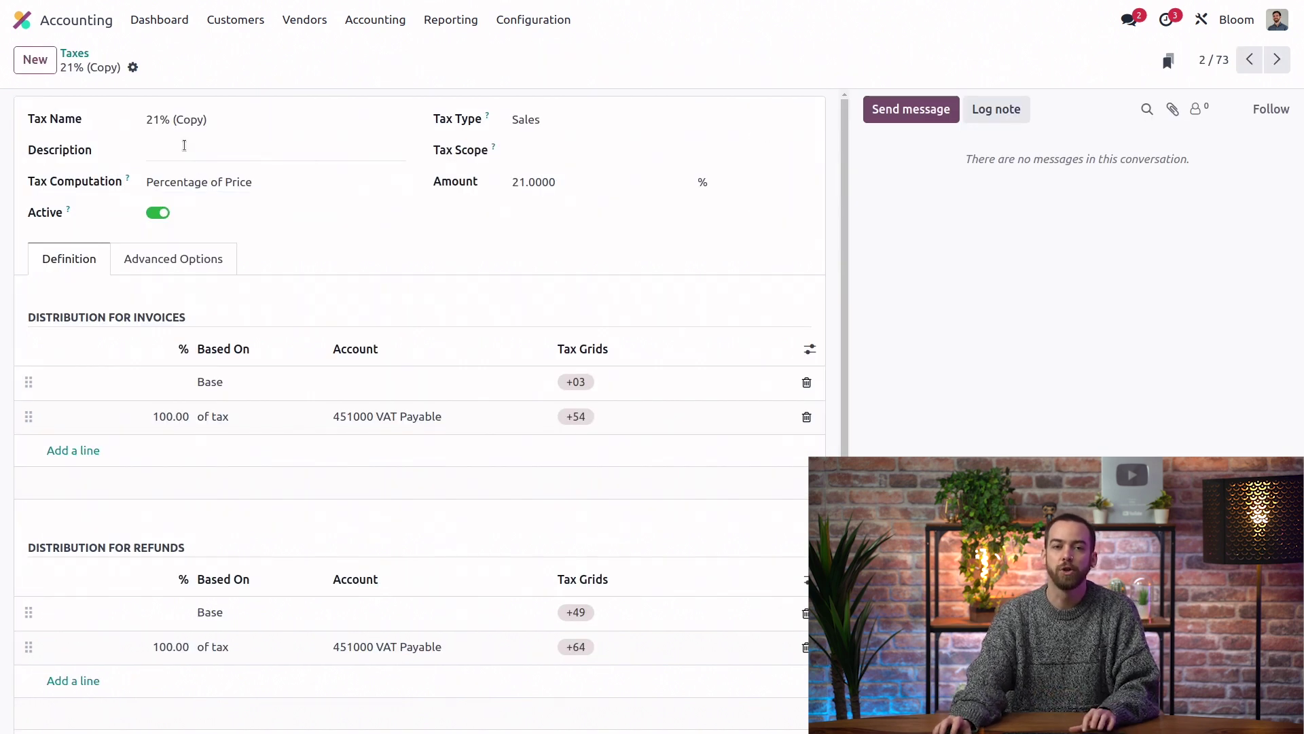
drag(171, 121, 336, 112)
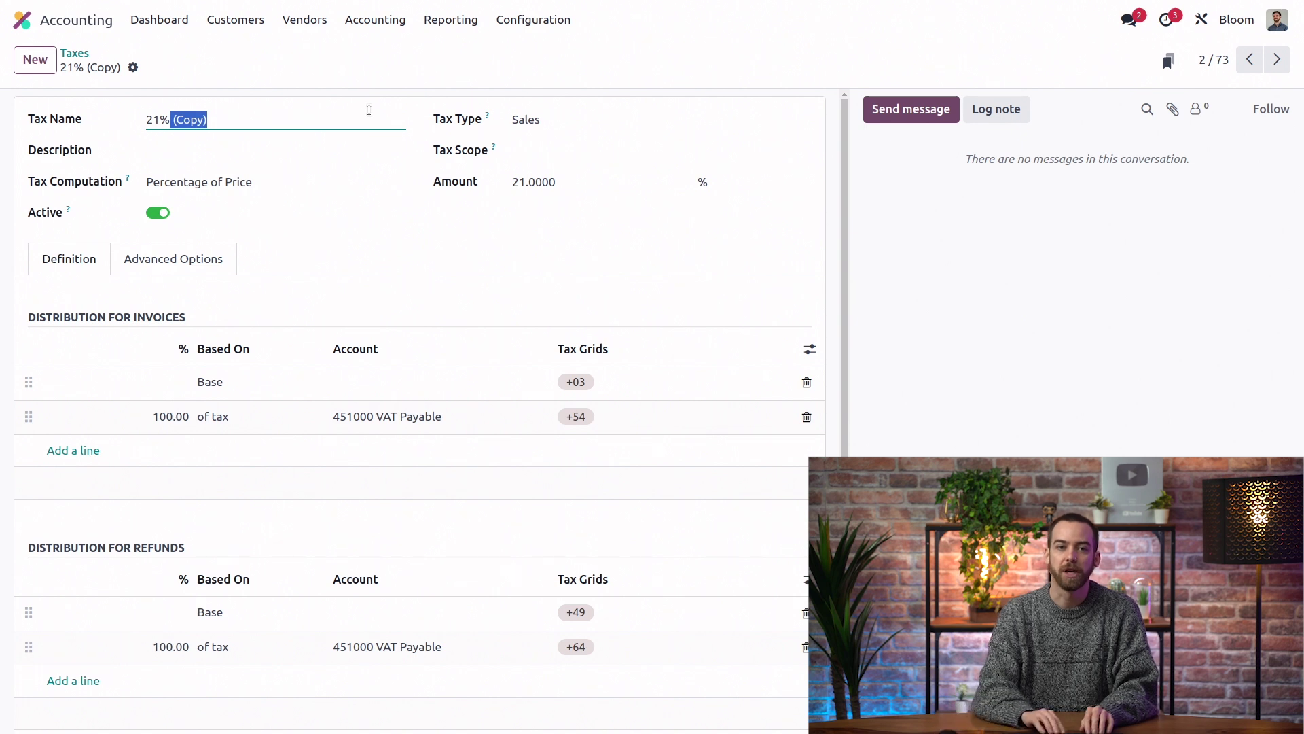
key(BackSpace)
text(Cash basis)
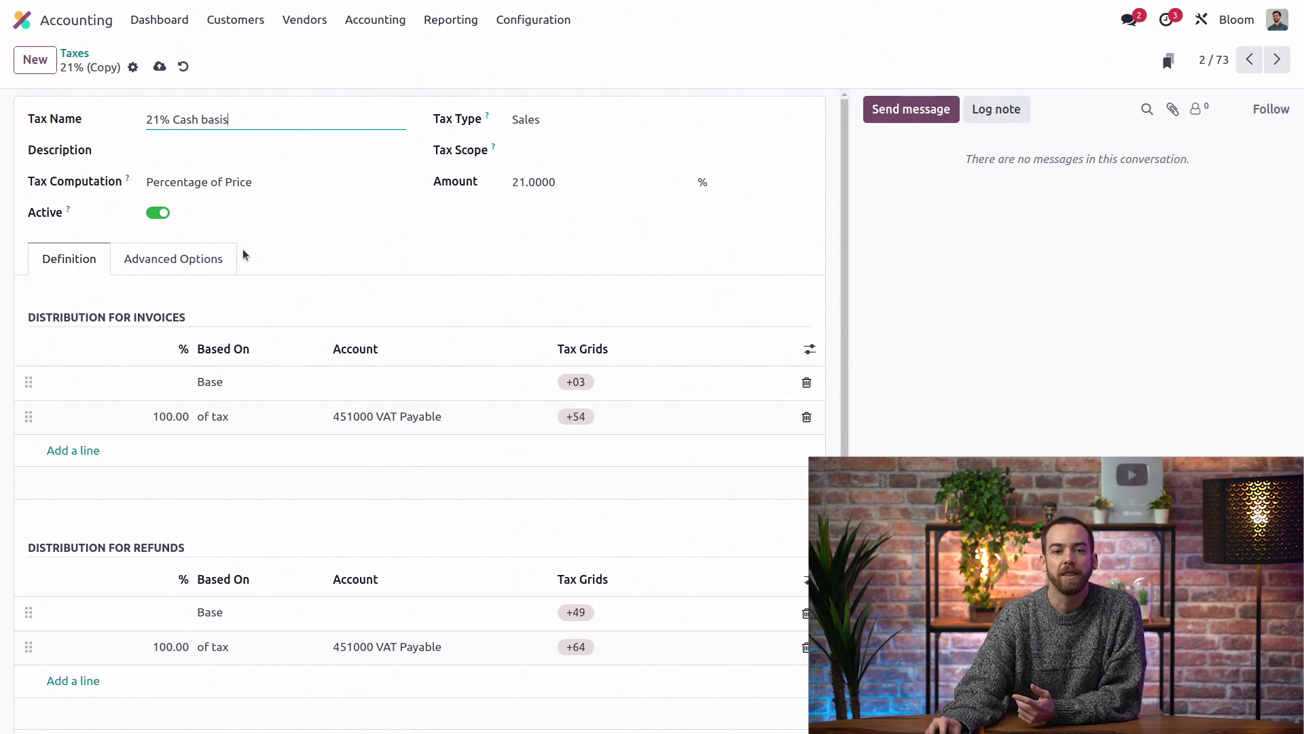
Make the tax Based on Payment with 451010 VAT payable - transit as transition account.
click(200, 265)
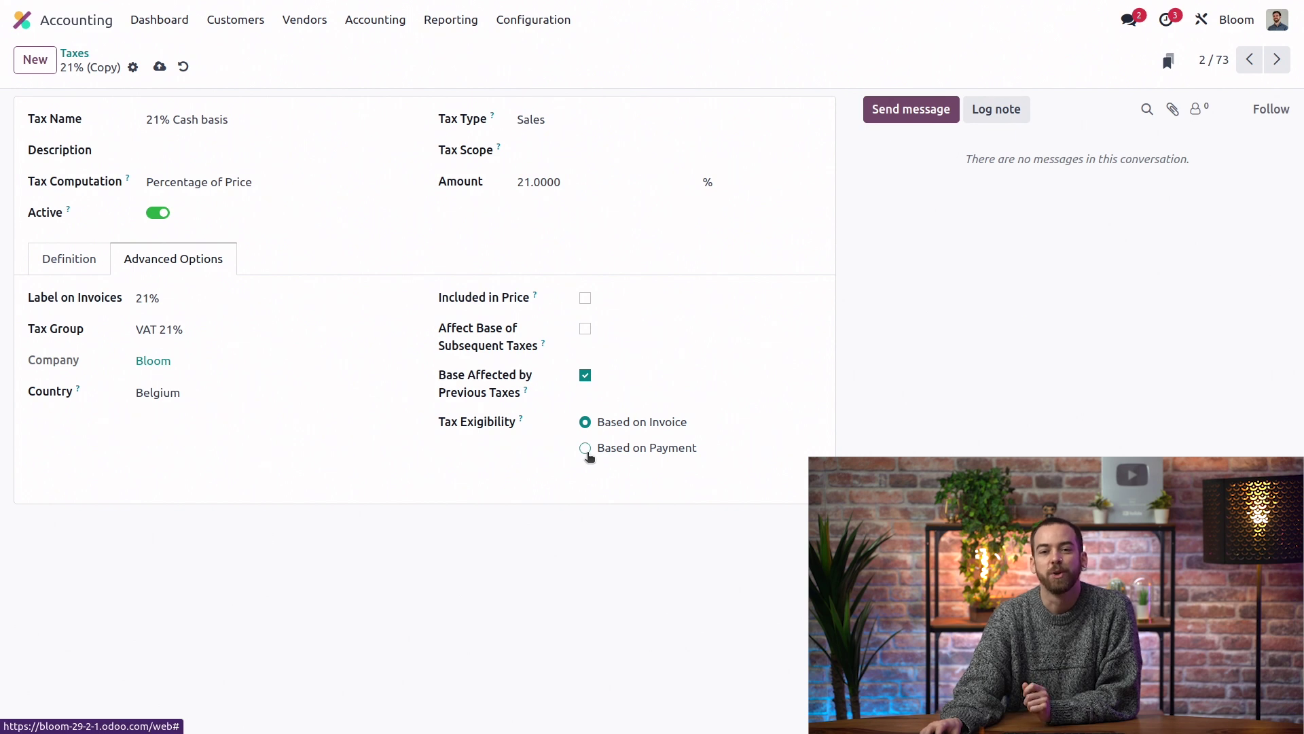
click(587, 451)
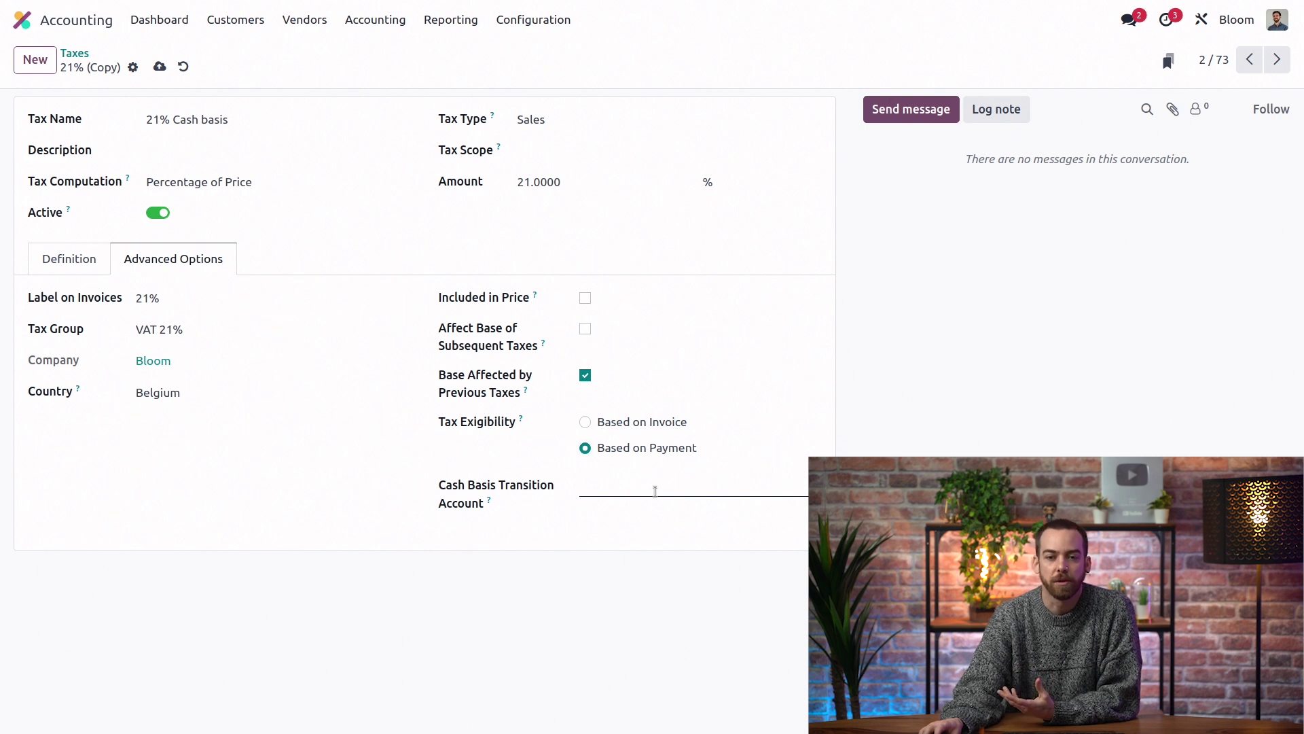
click(655, 491)
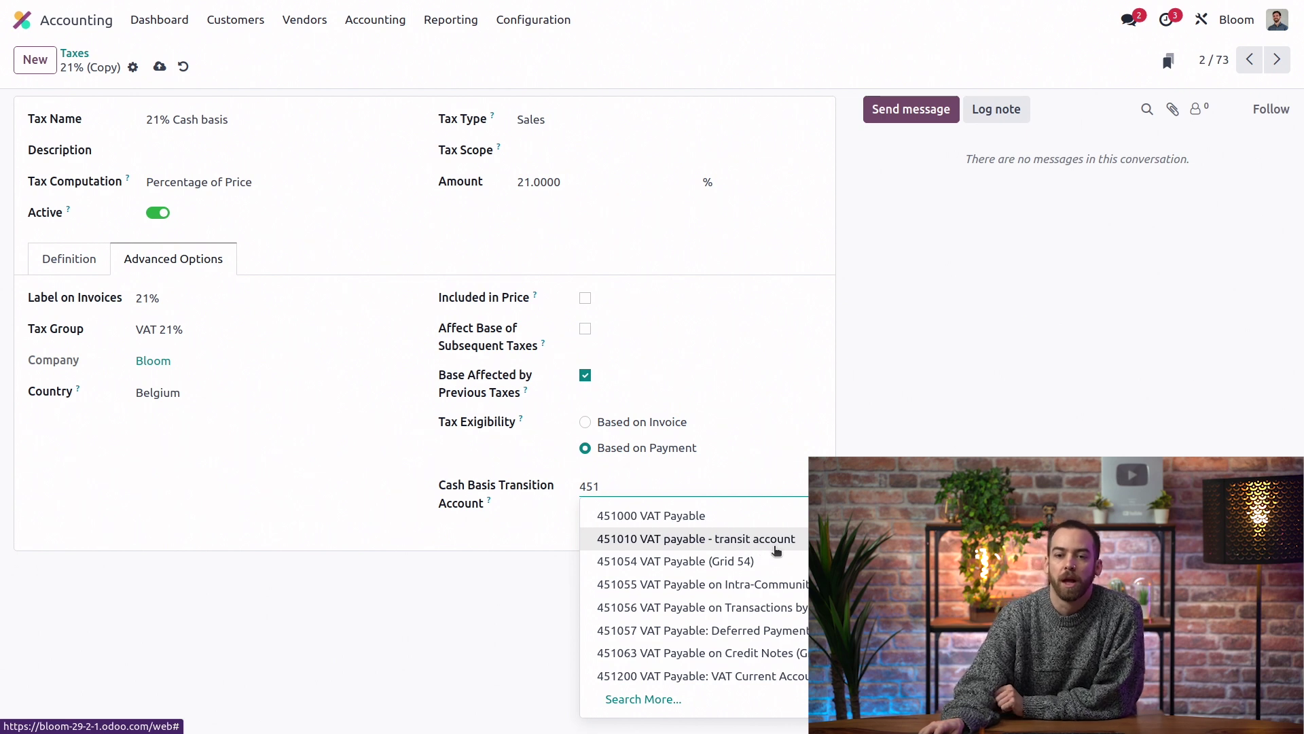
click(775, 541)
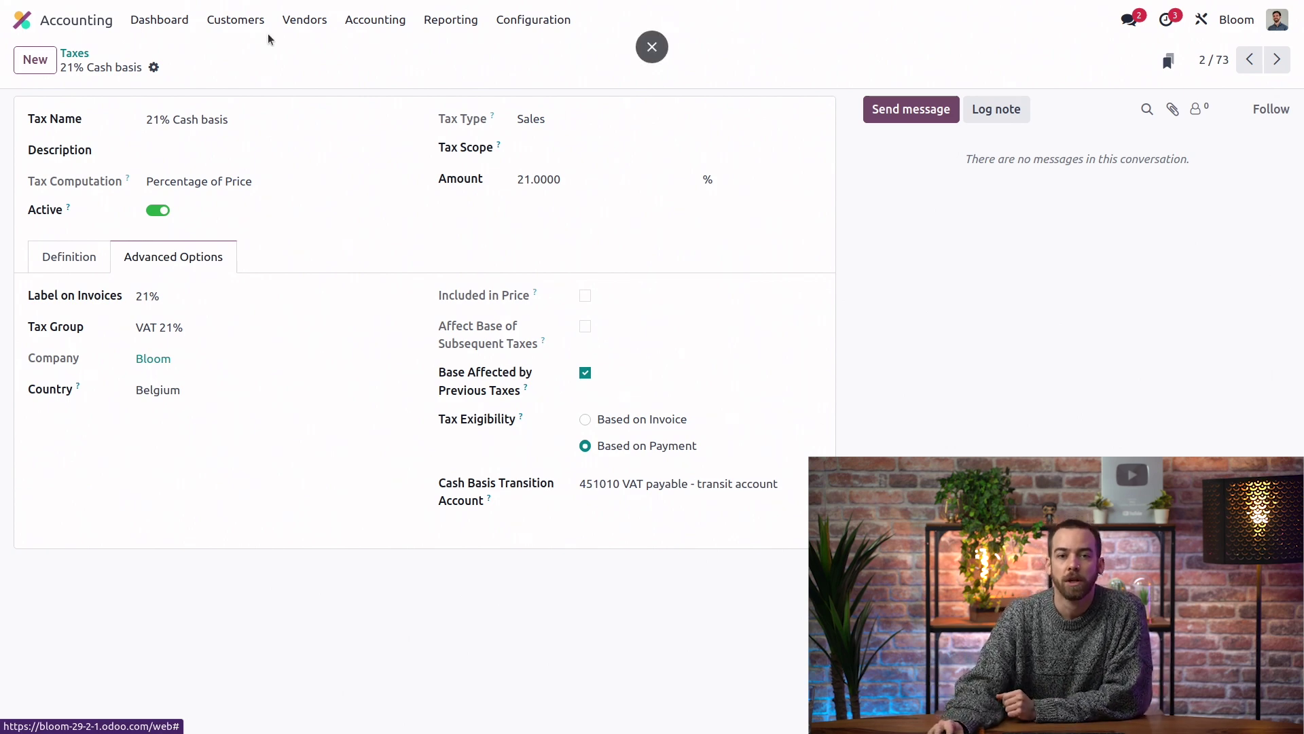
click(245, 20)
Start a new customer invoice for Acres lawncare.
click(256, 55)
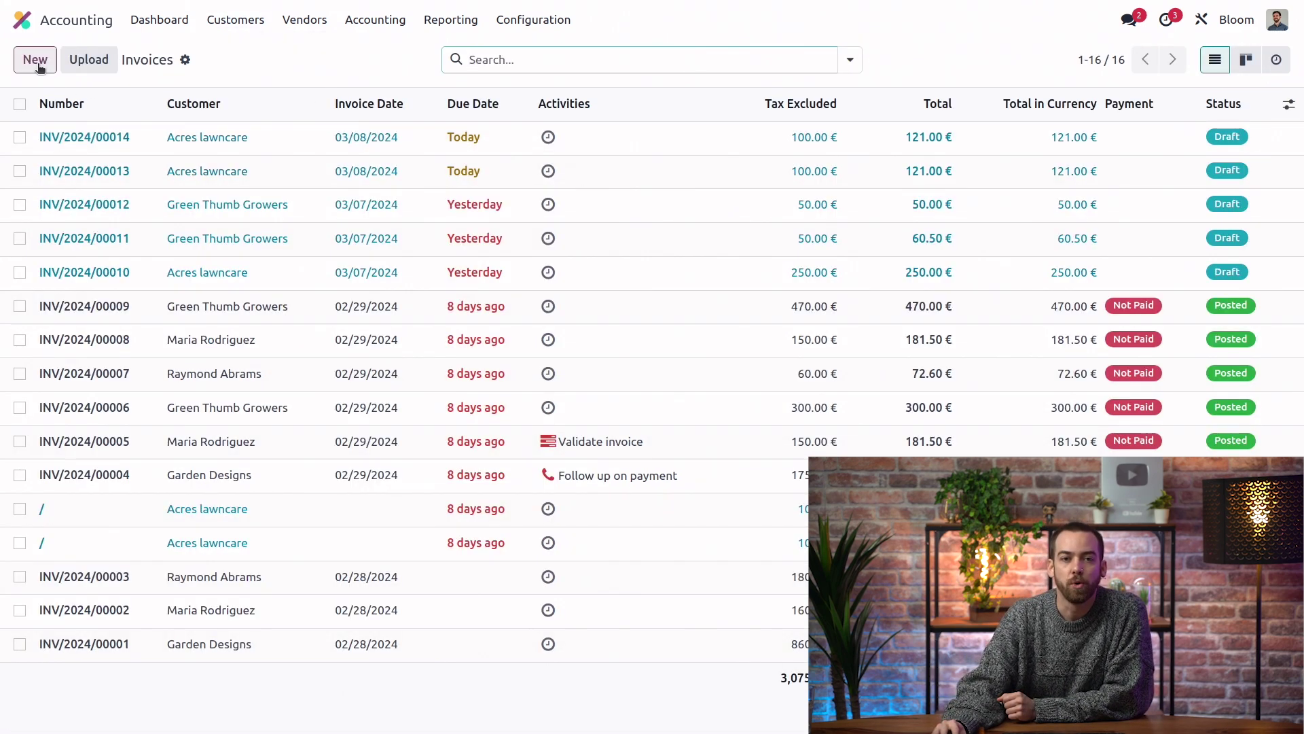
click(36, 59)
text(acres)
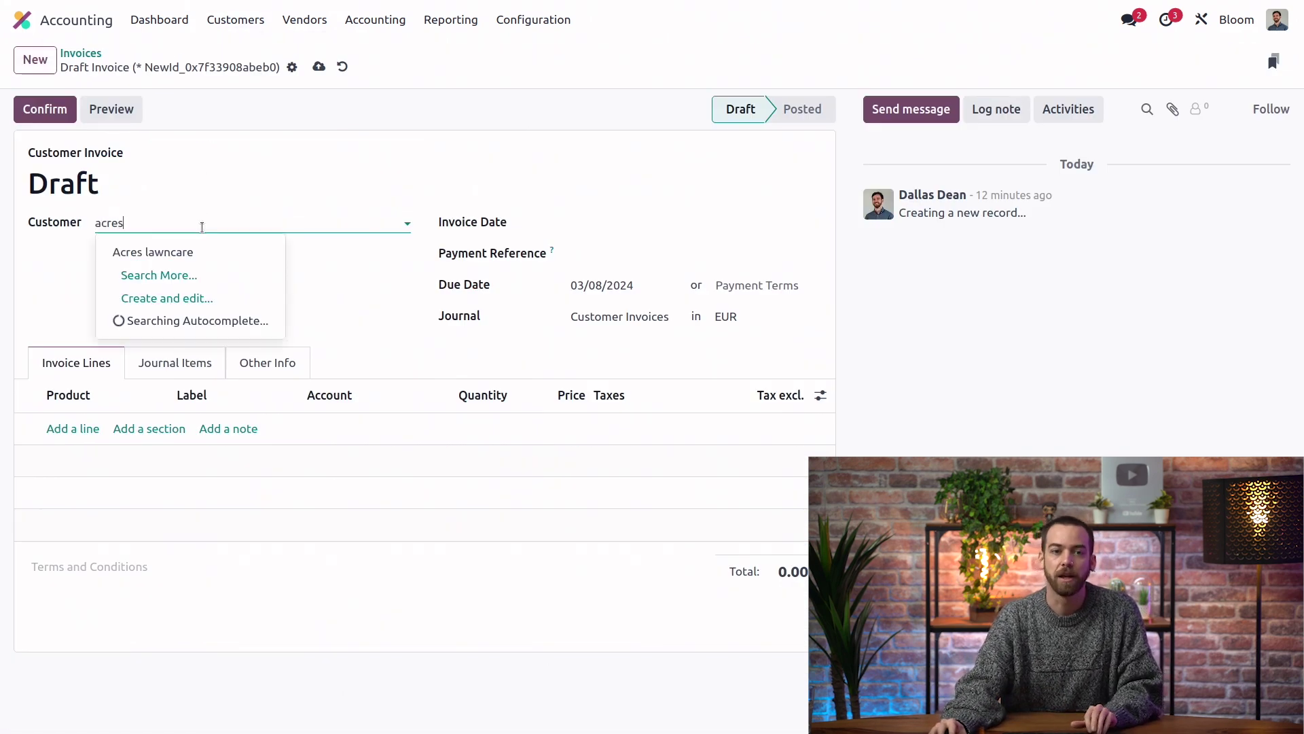
click(201, 251)
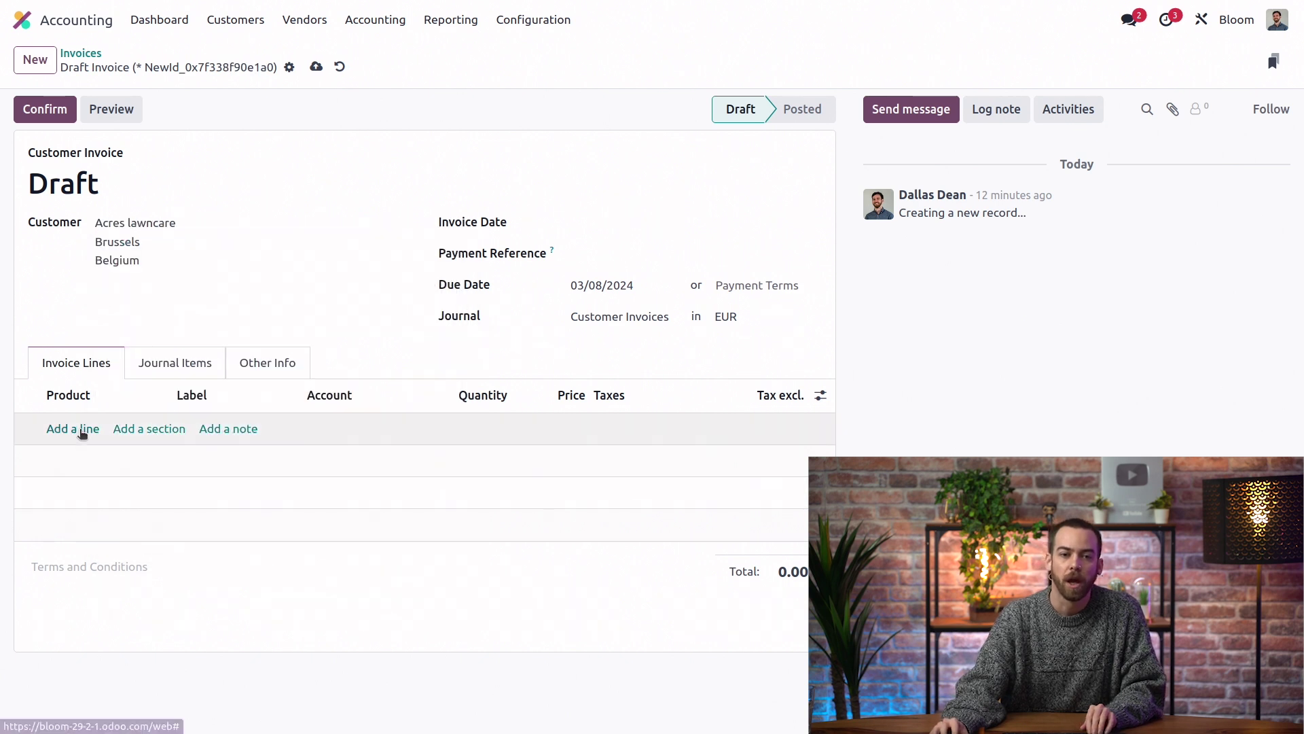
Add 10 Fertilizer (3kg), check the journal items, and post the invoice.
click(73, 428)
click(75, 429)
click(143, 460)
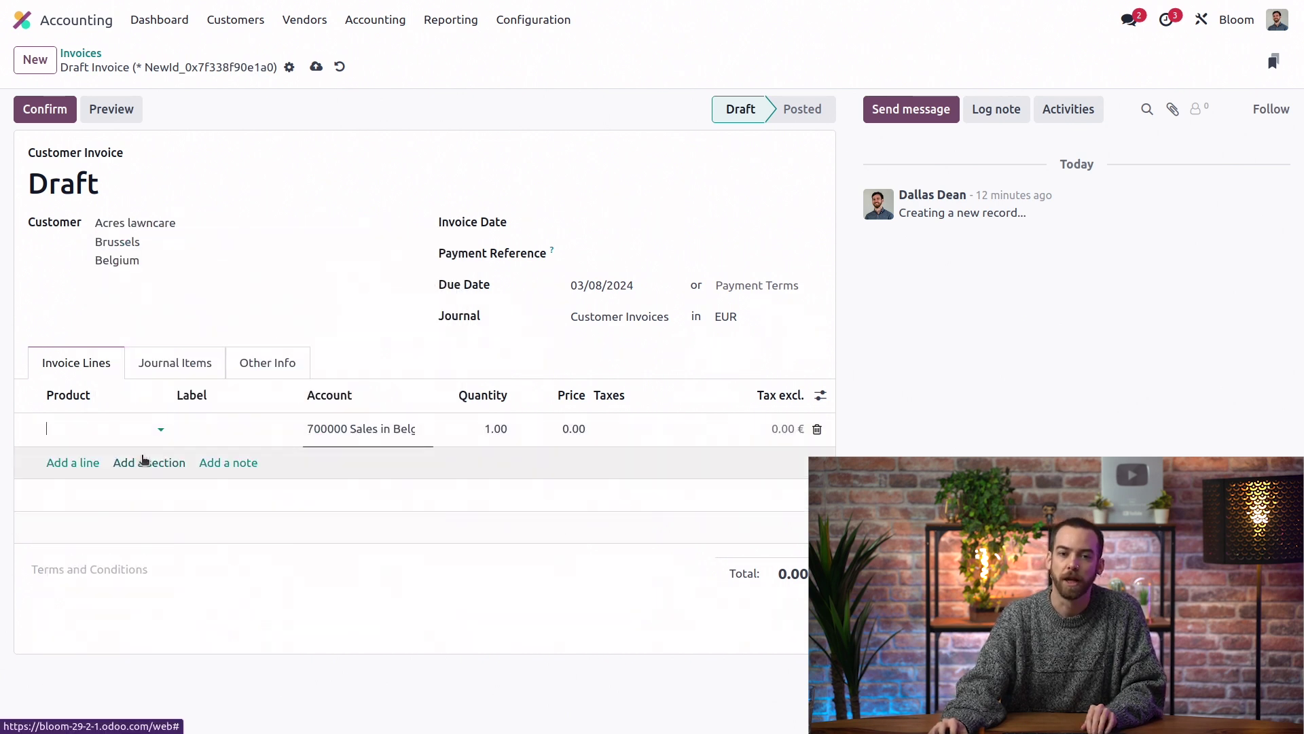
click(484, 423)
text(1)
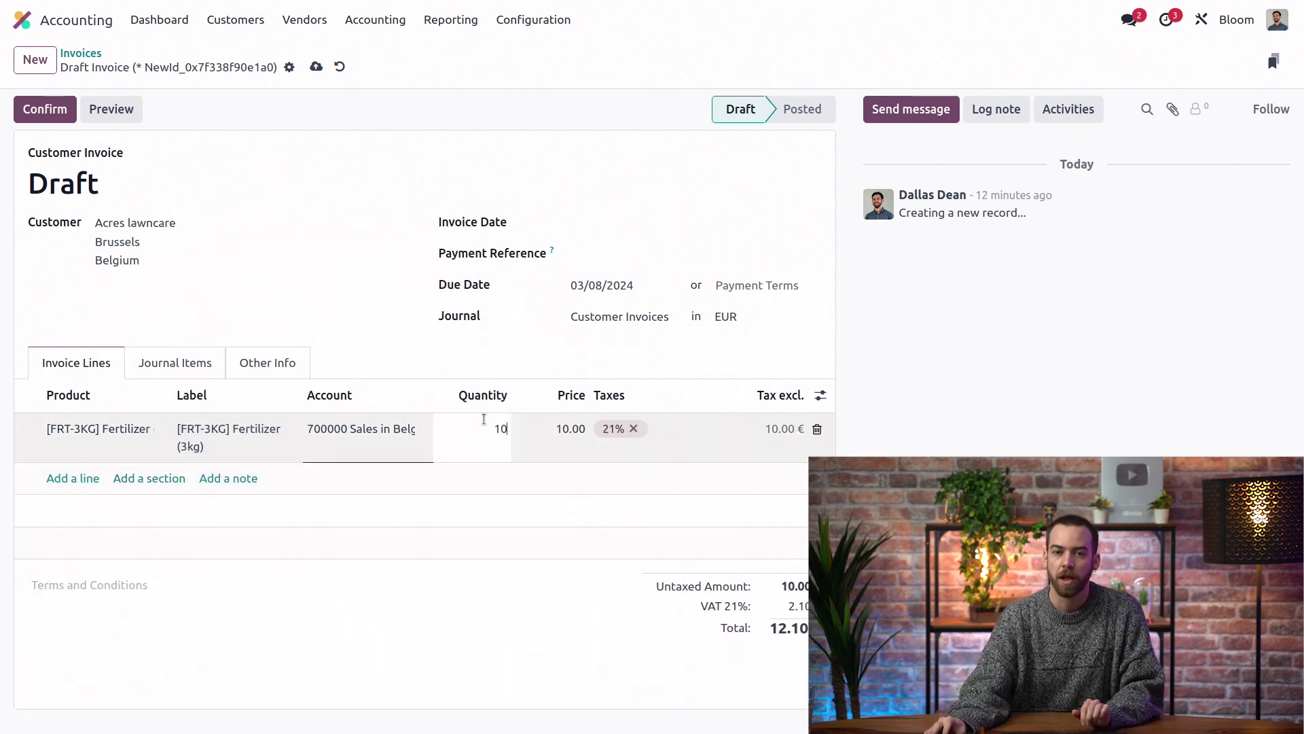
click(487, 381)
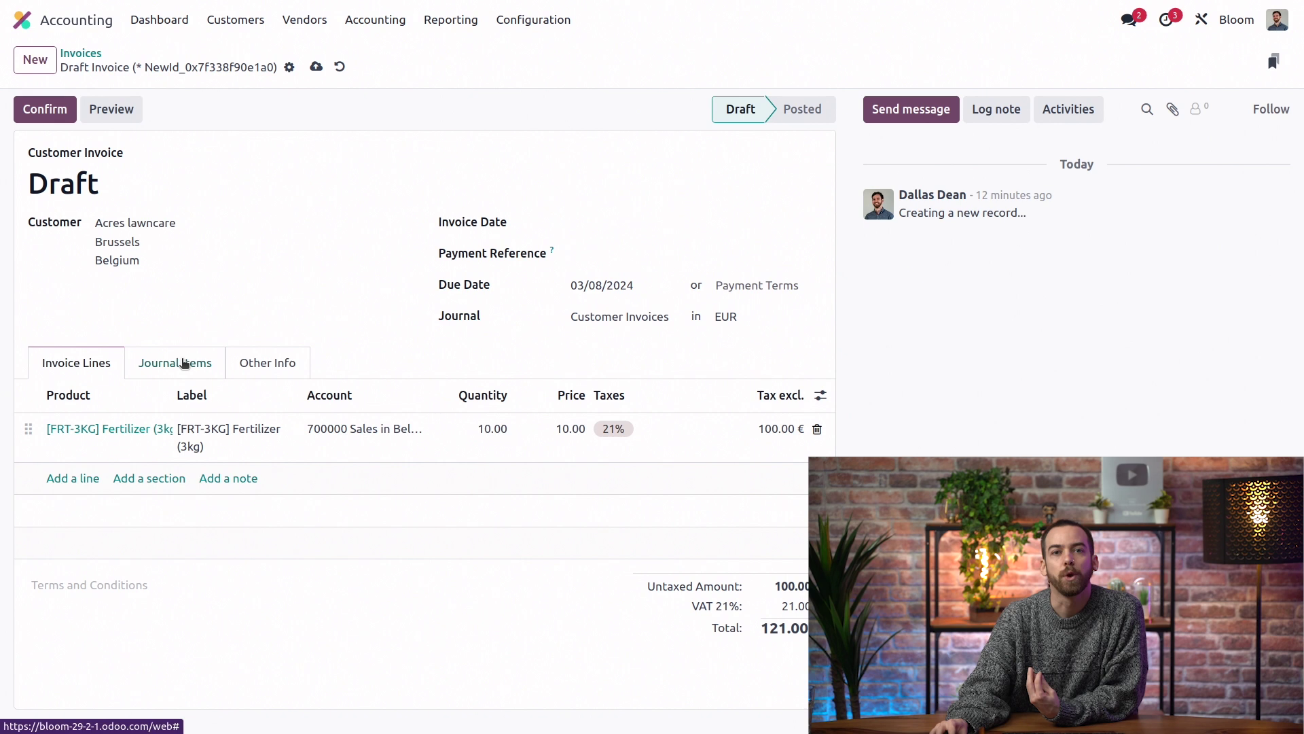
click(186, 364)
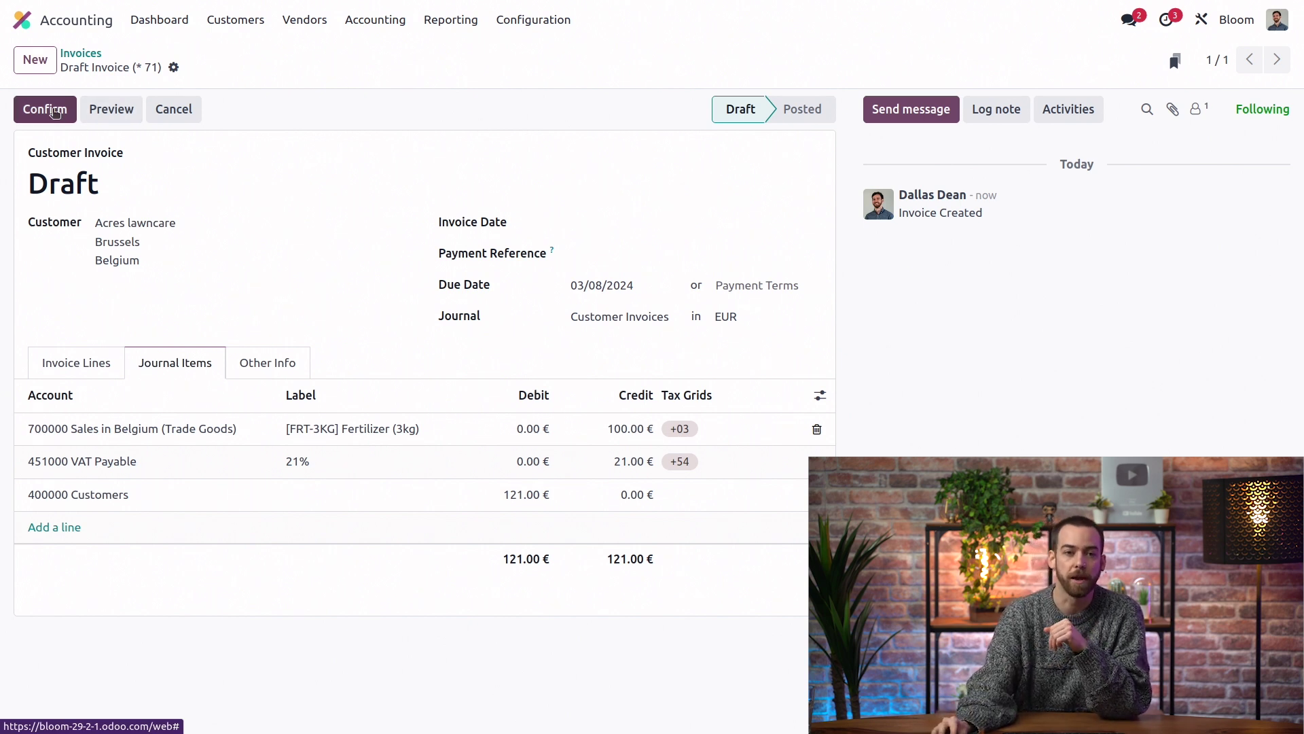
click(53, 110)
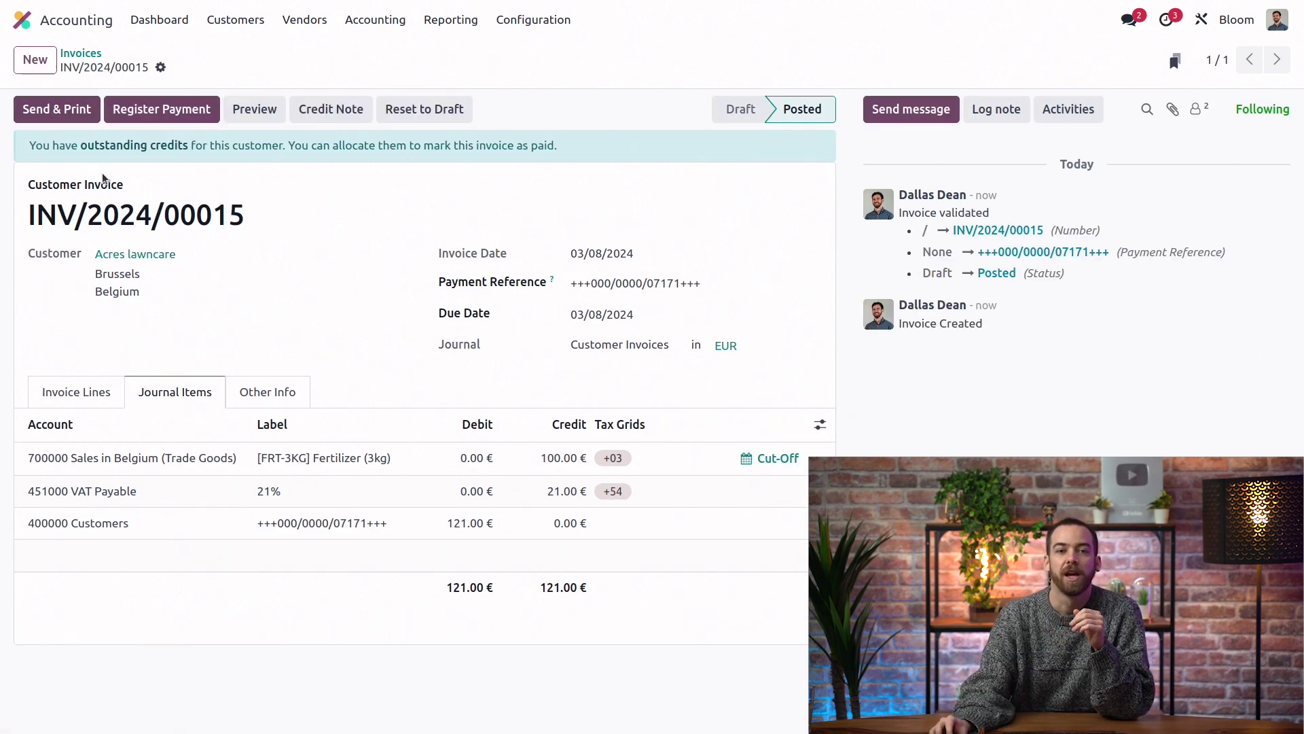
Duplicate the invoice and replace the line's 21% tax with '21% Cash basis'.
click(161, 67)
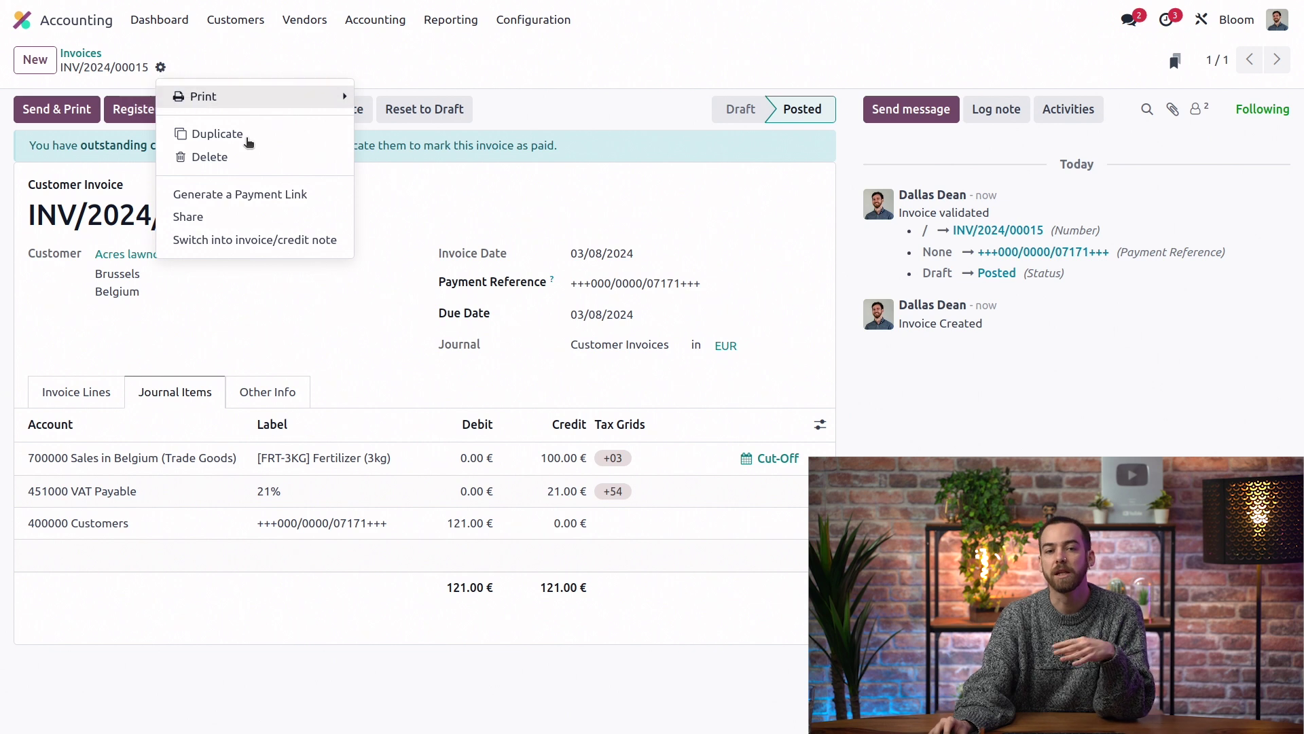
click(284, 138)
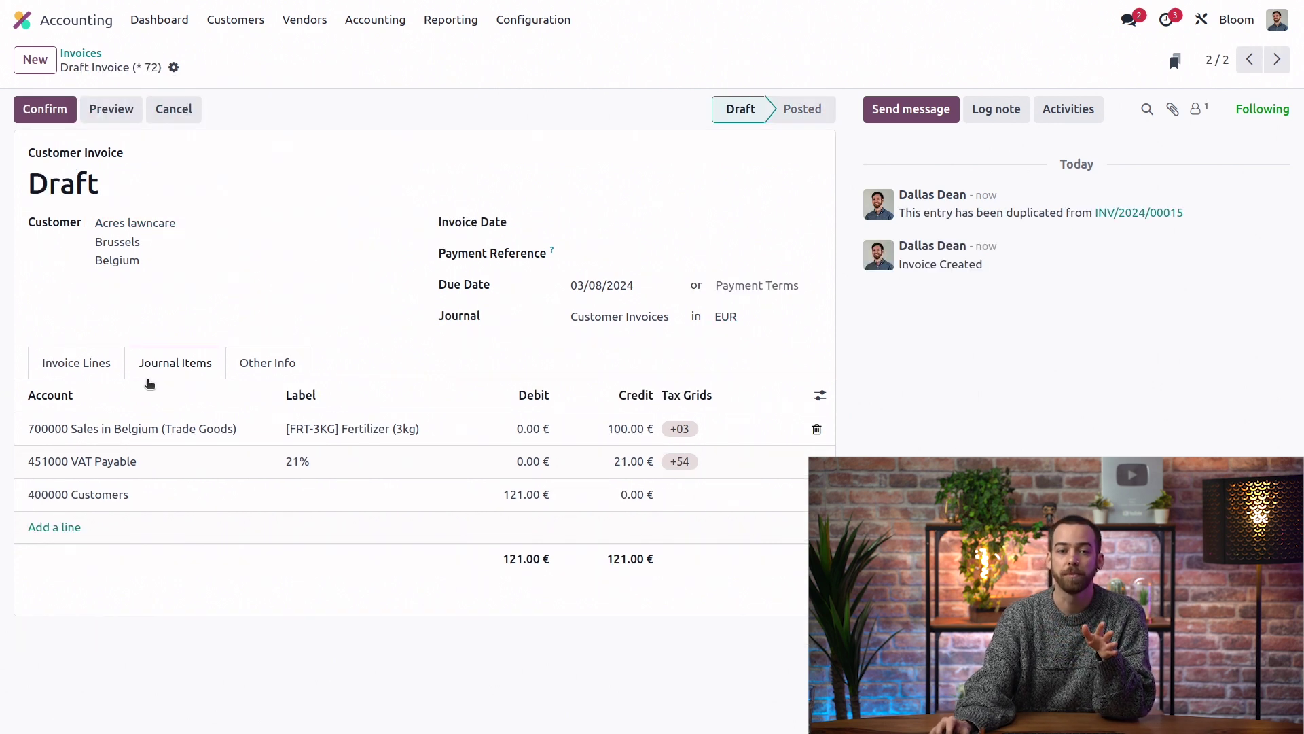
click(96, 373)
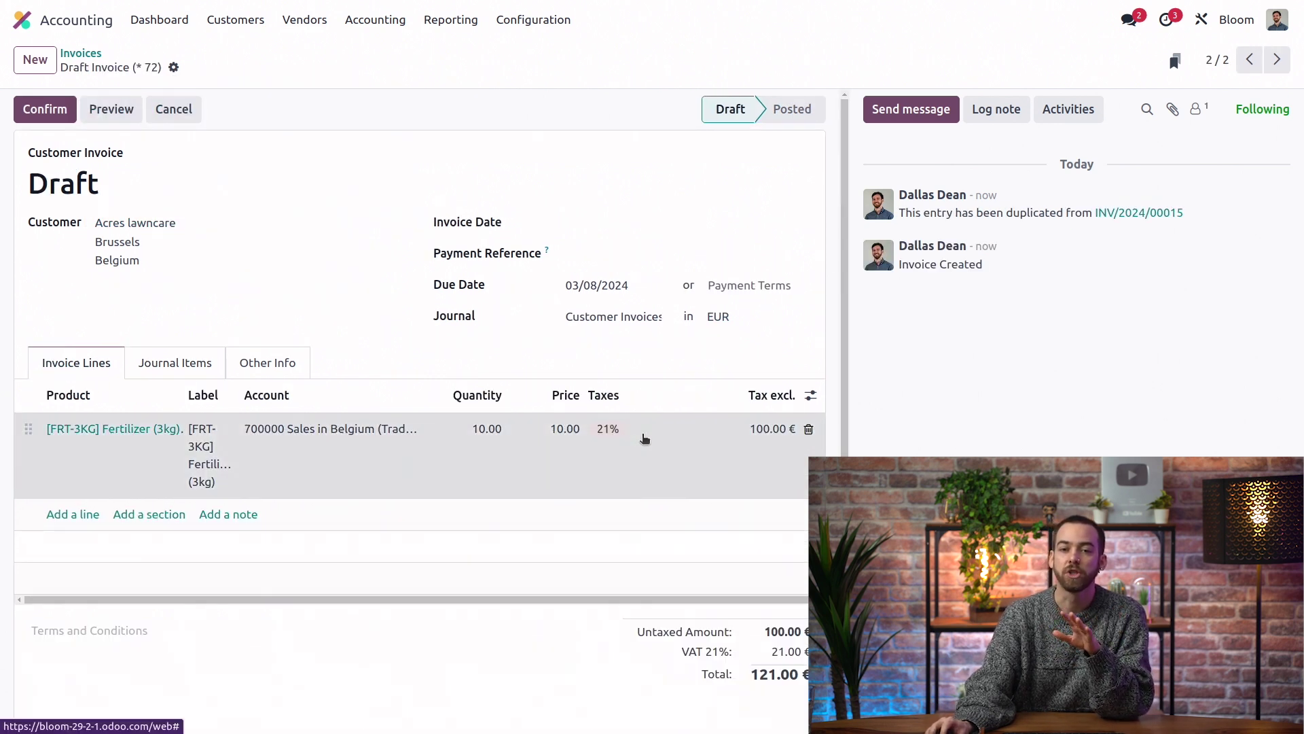
click(643, 439)
click(629, 430)
click(635, 429)
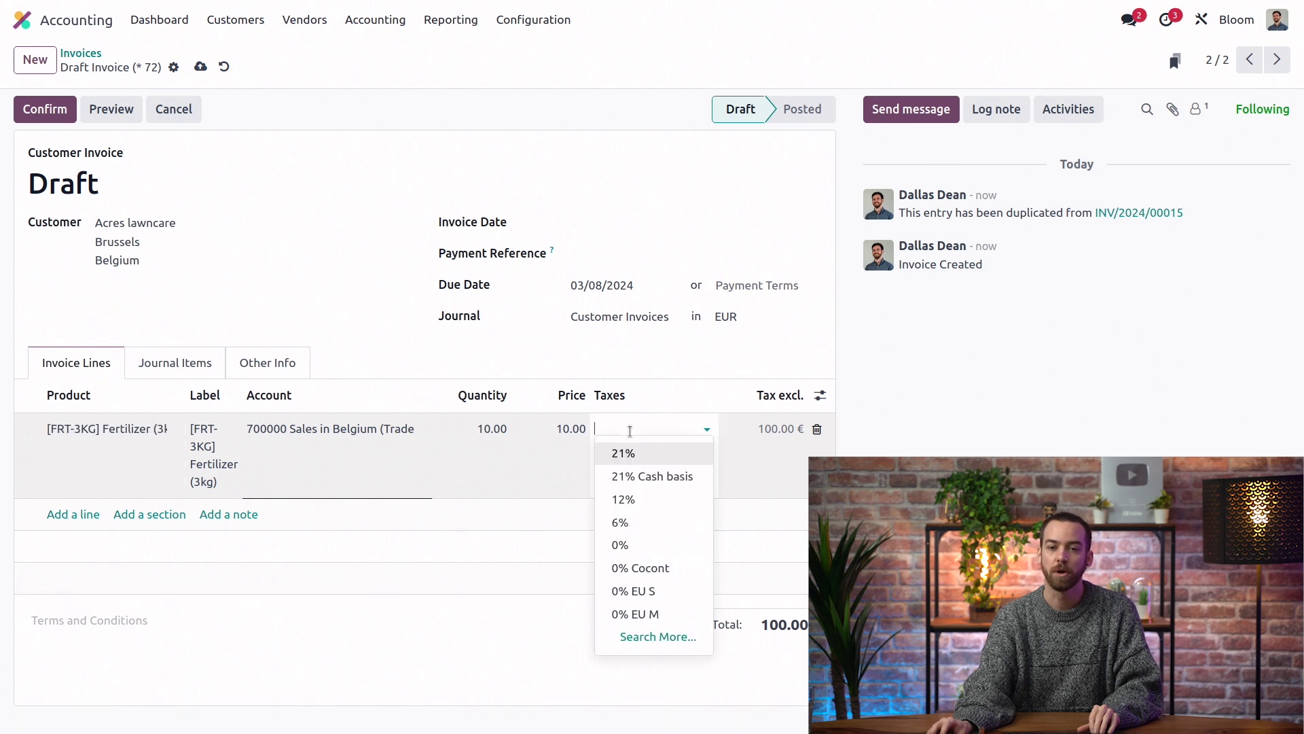
text(cas)
click(645, 453)
click(274, 206)
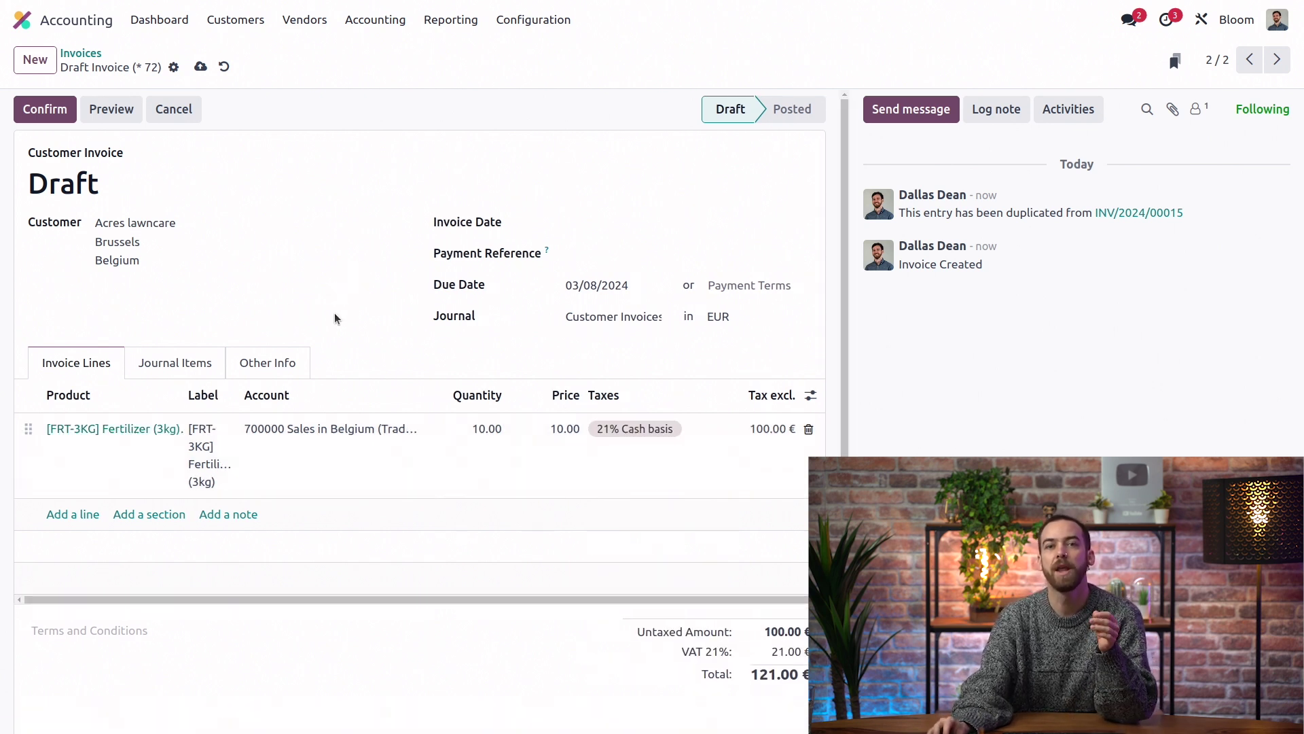
Review the journal items and post the duplicate as INV/2024/00016.
click(193, 366)
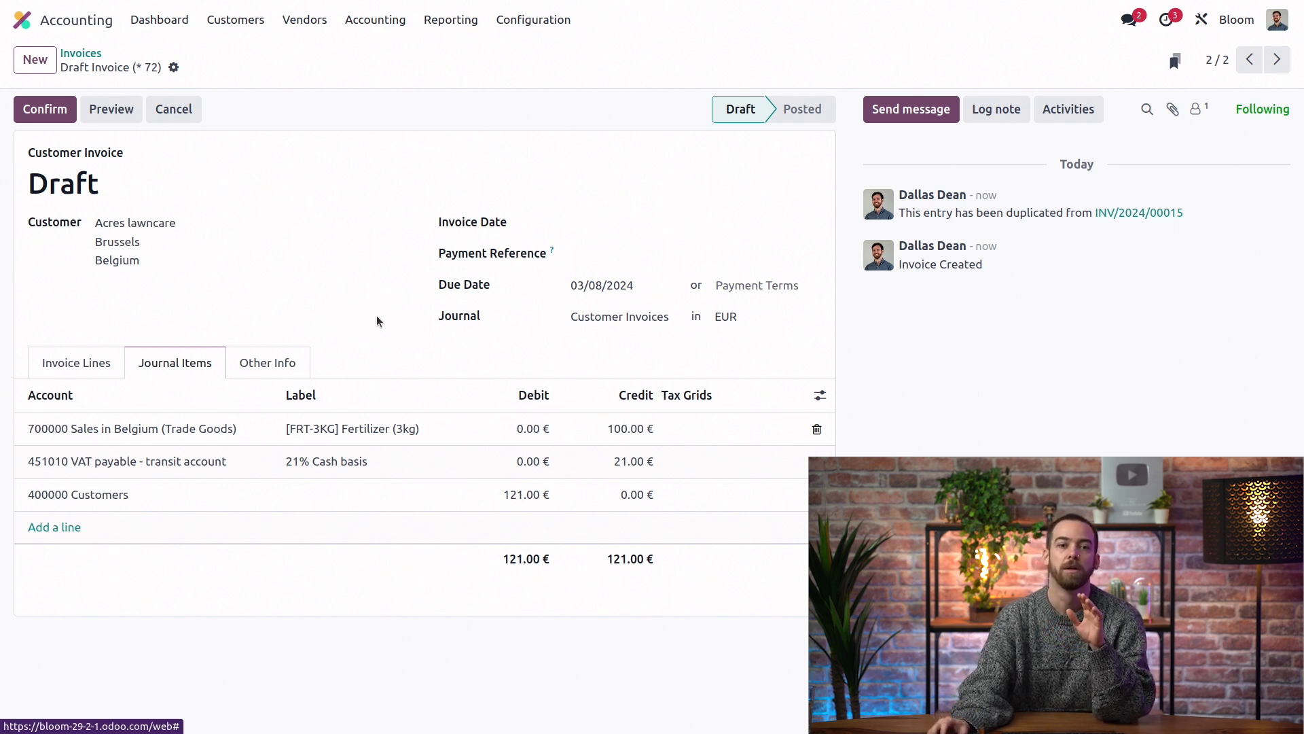
click(29, 103)
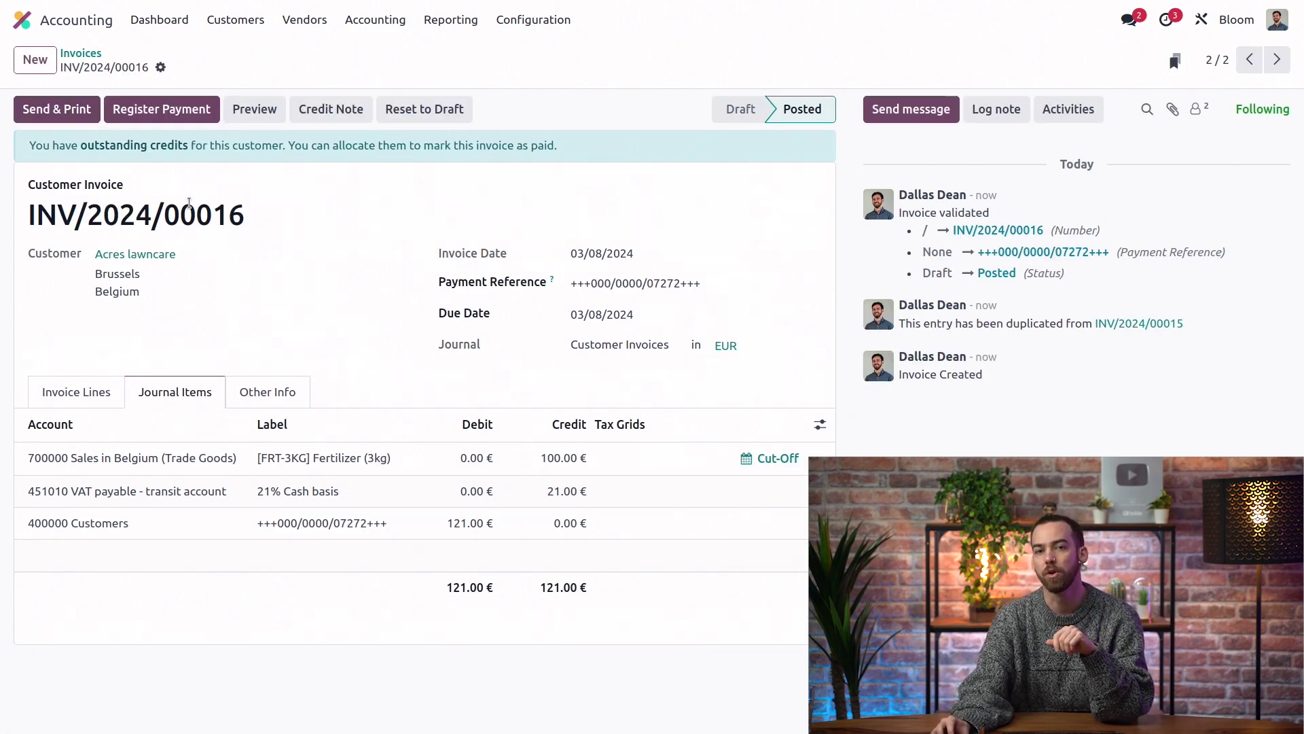
click(451, 20)
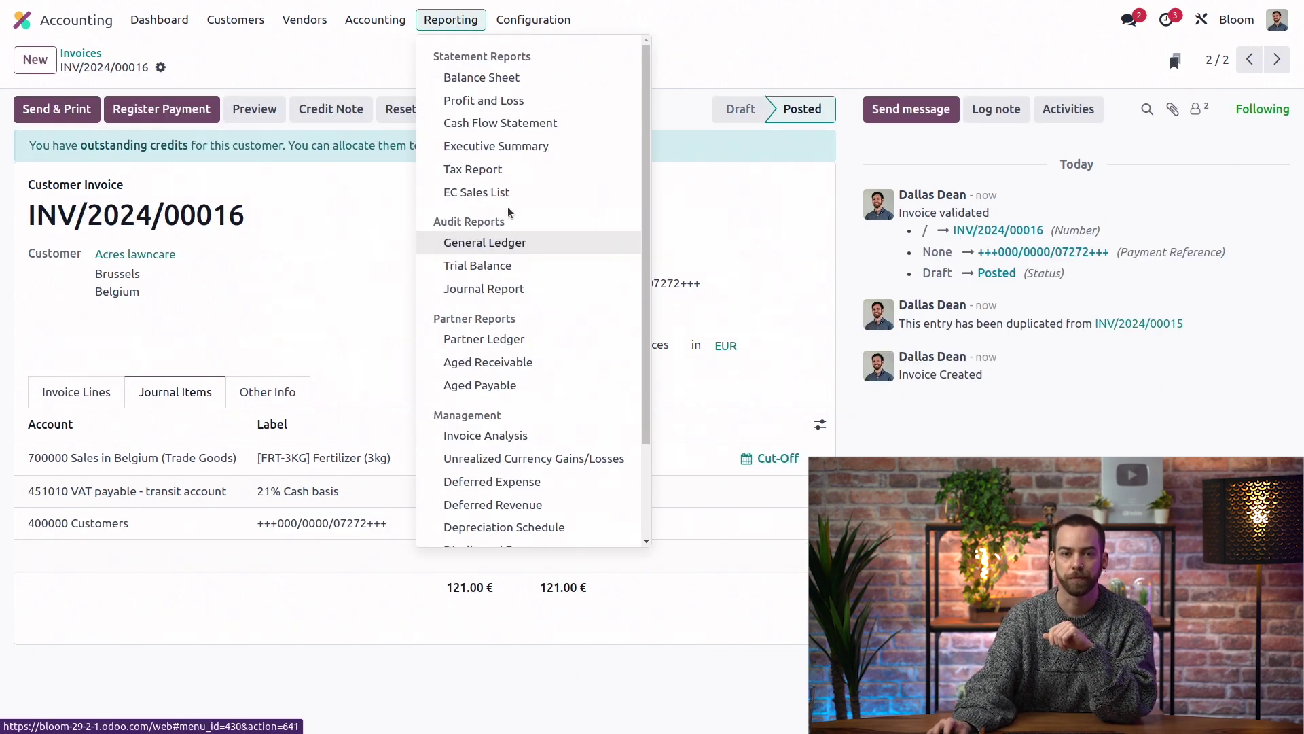
Check the Mar 2024 Tax Report, which shows only 100.00 in grid 03 (21% VAT).
click(512, 168)
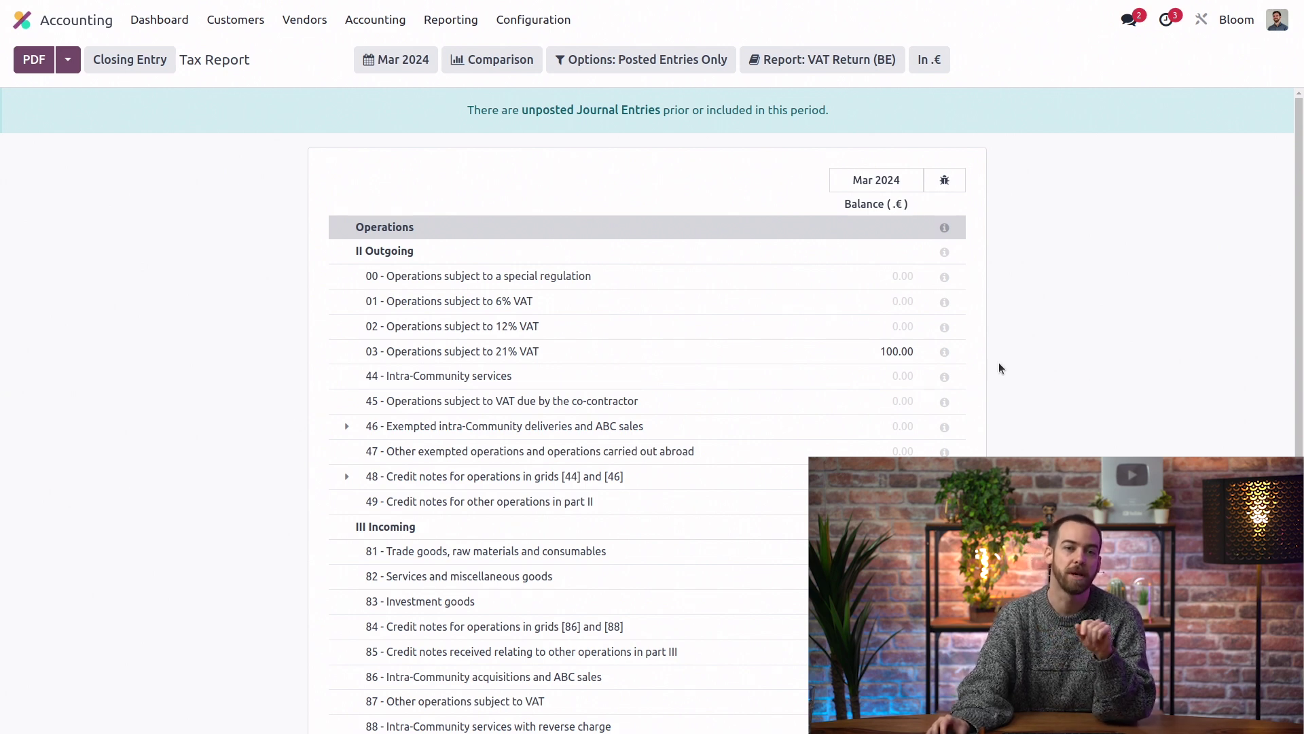
click(262, 30)
Register payment for INV/2024/00016 and open its cash basis entry CABA/2024/03/0005.
click(274, 60)
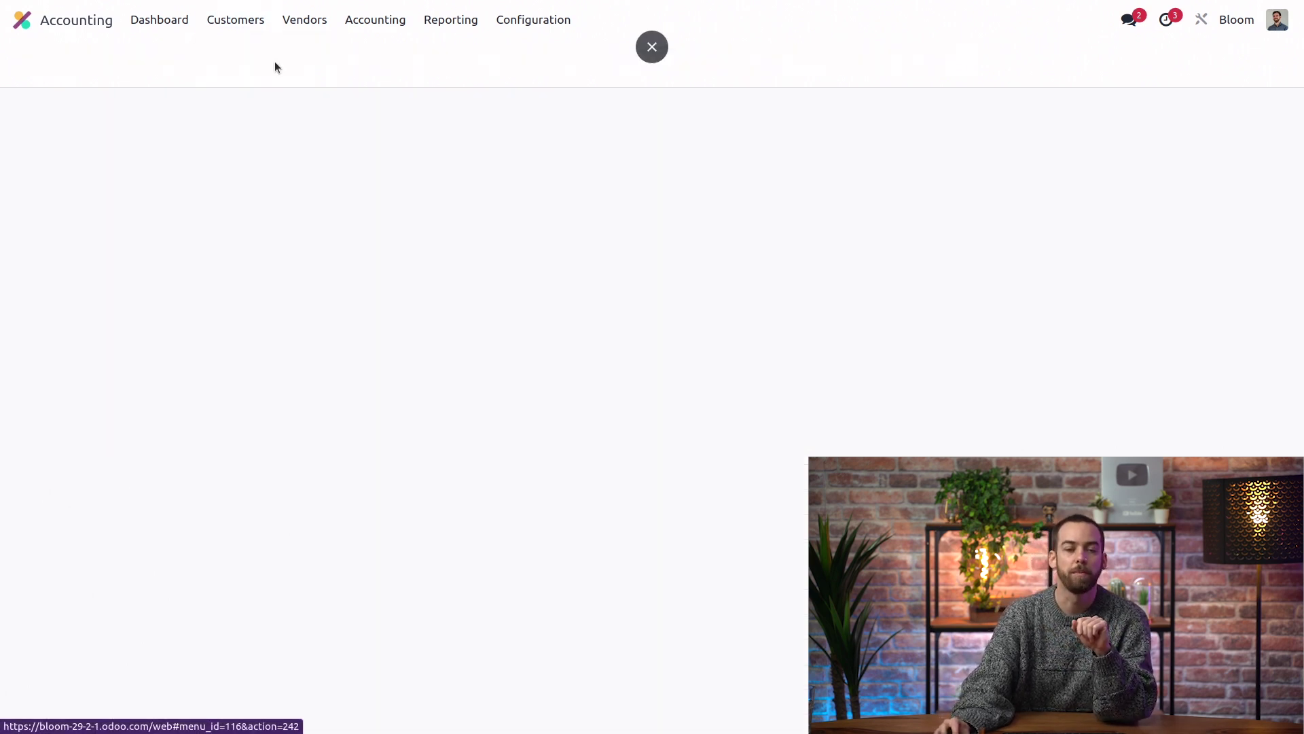
click(276, 143)
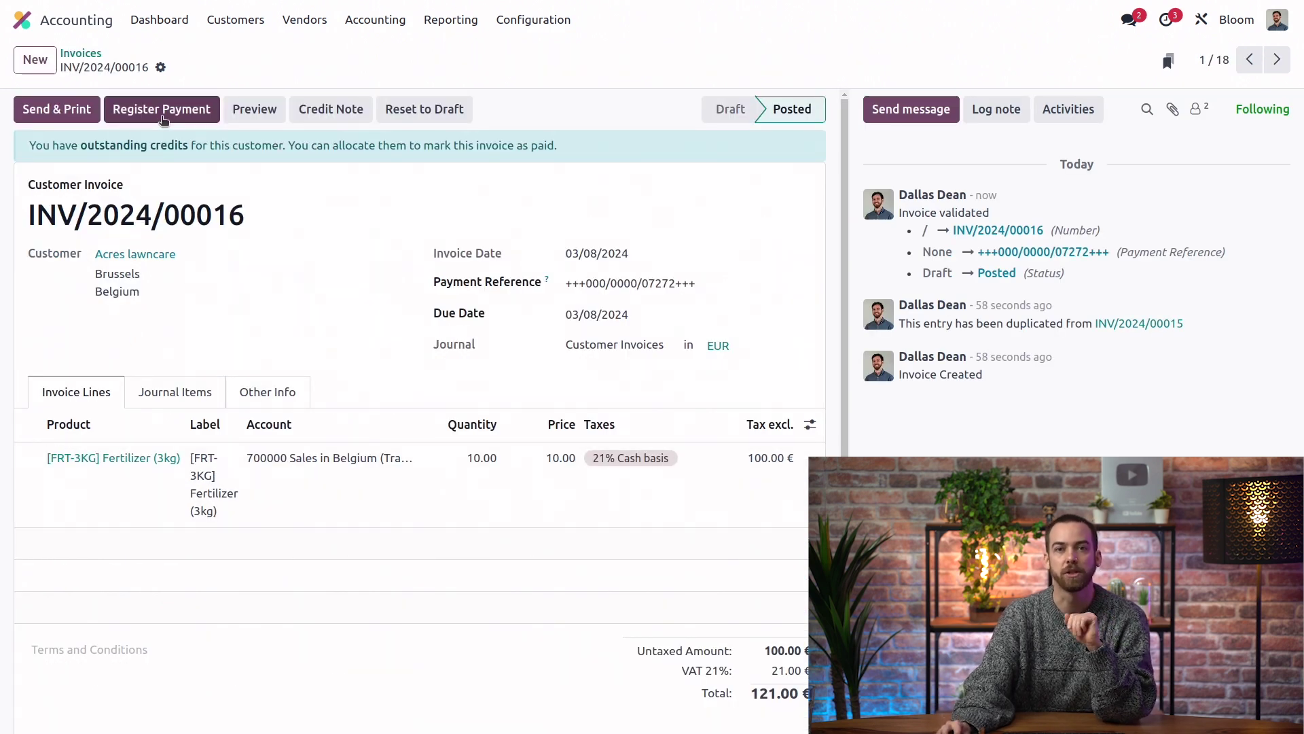
click(163, 111)
click(303, 473)
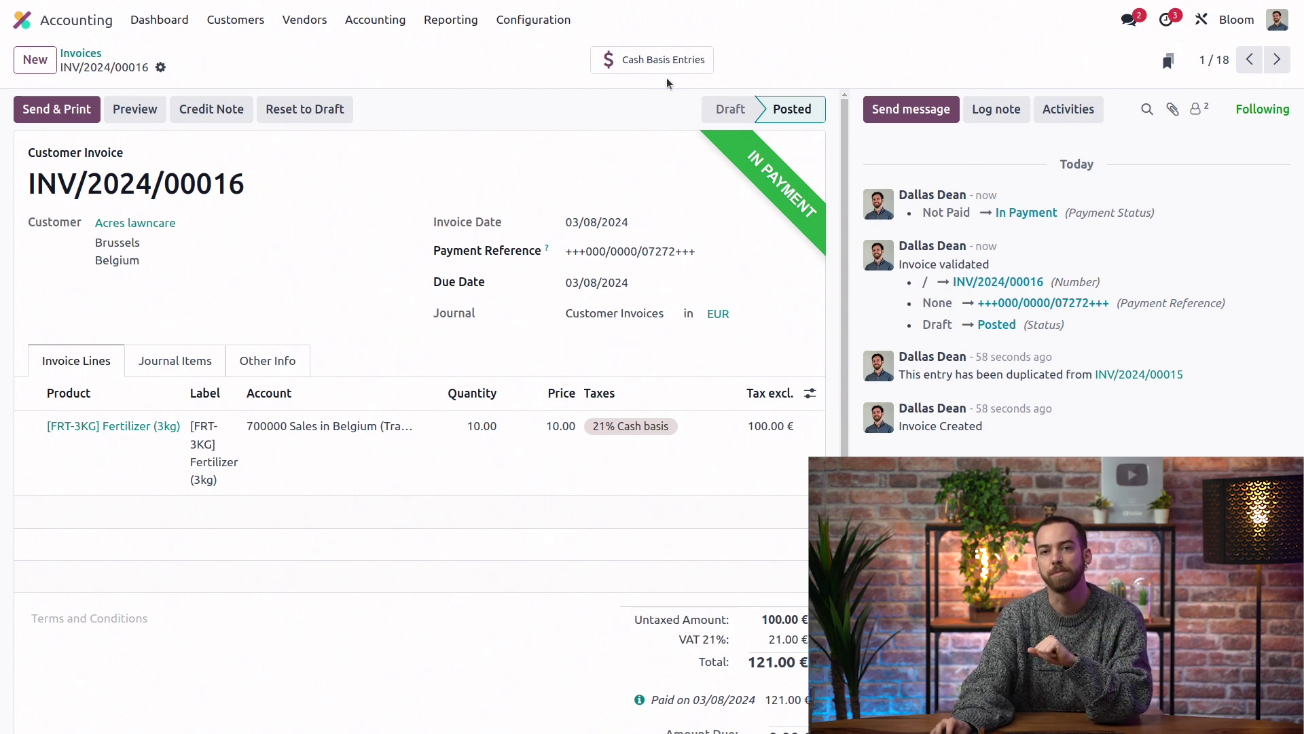
click(669, 68)
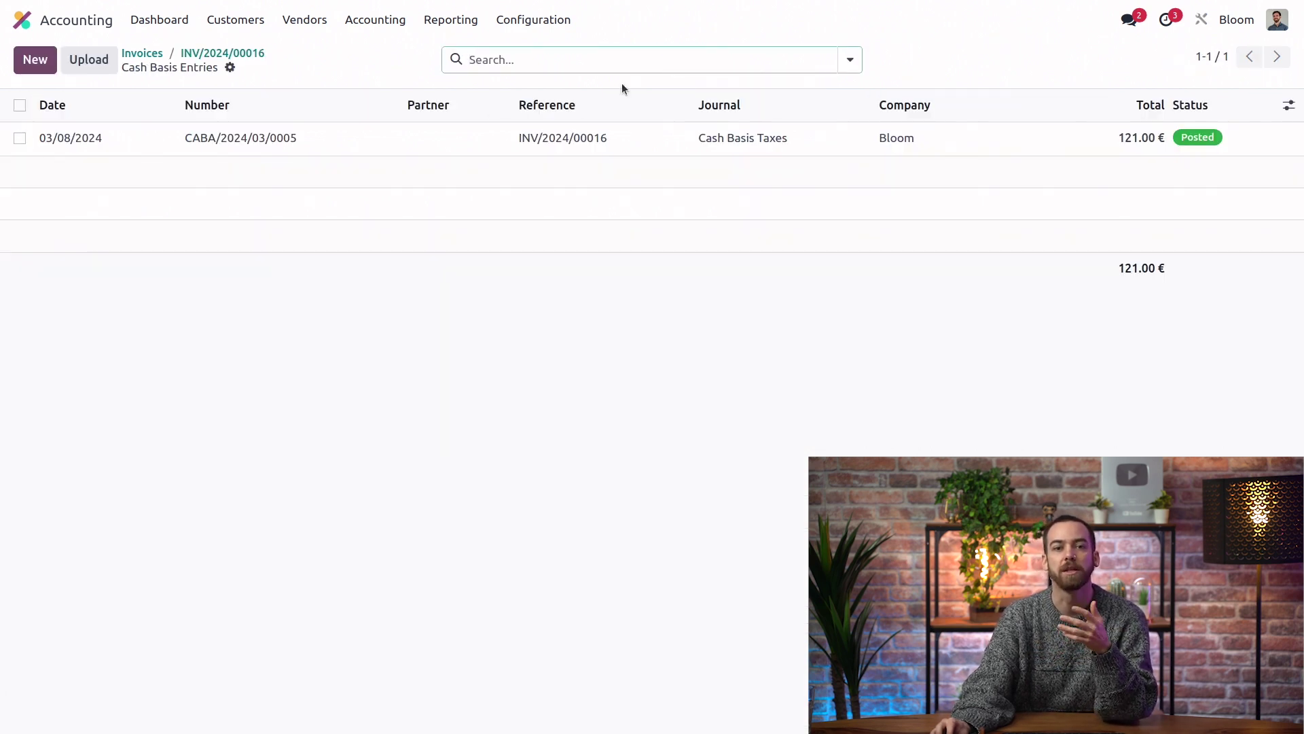
click(344, 141)
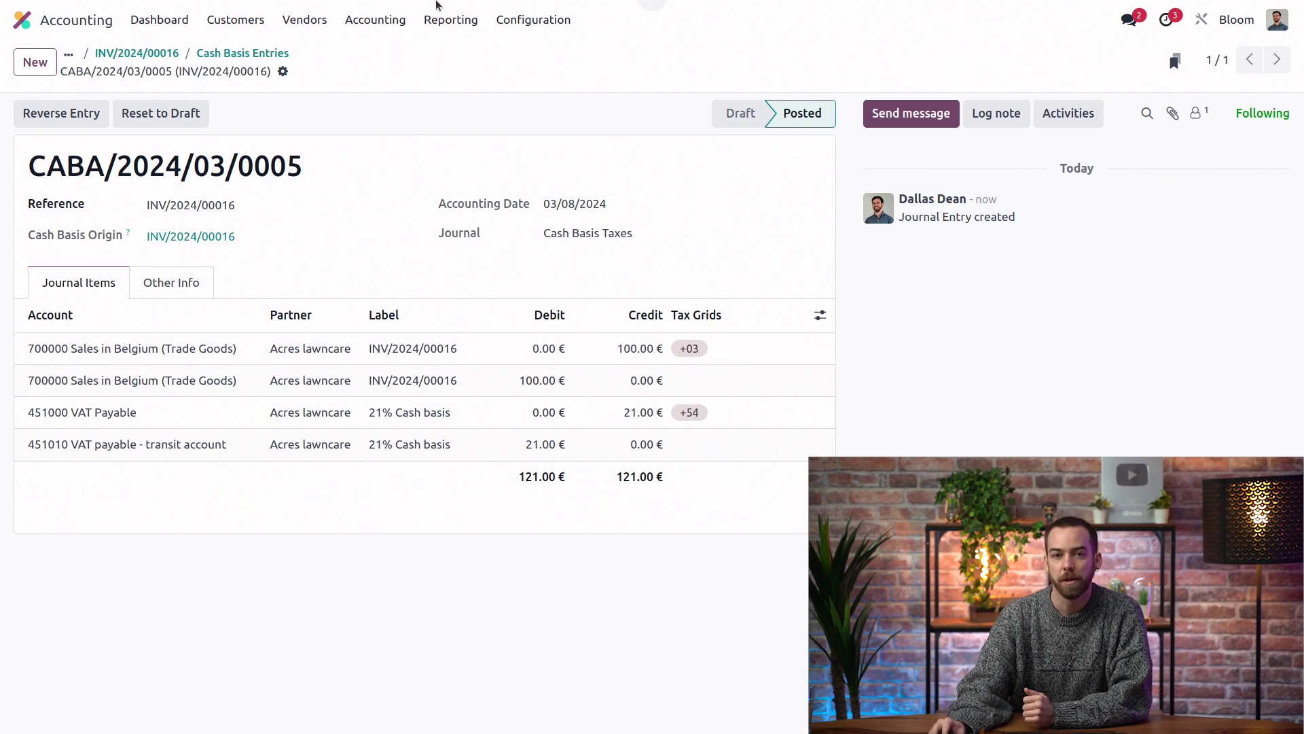
Review cash basis entry CABA/2024/03/0005, then head to the accounting reports.
click(450, 19)
Reopen the Tax Report to see the paid cash-basis tax reflected in grids 03 and 54.
click(507, 178)
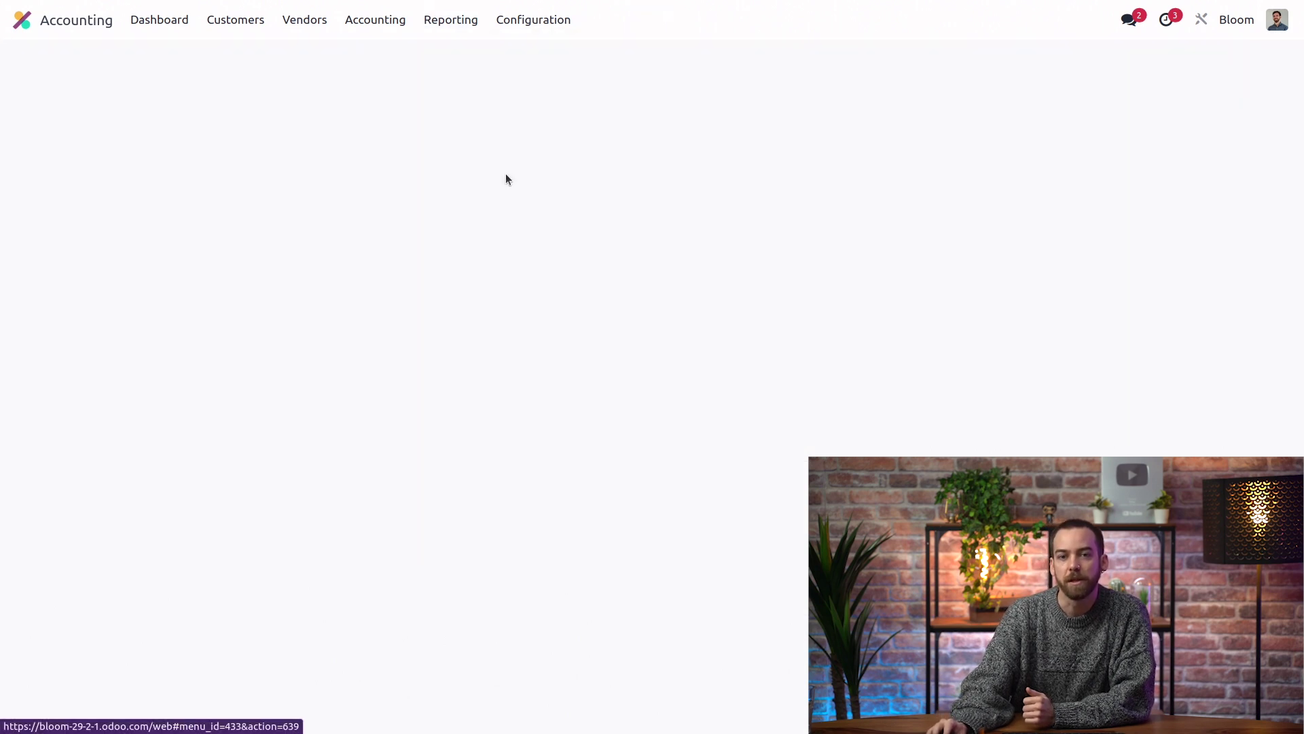